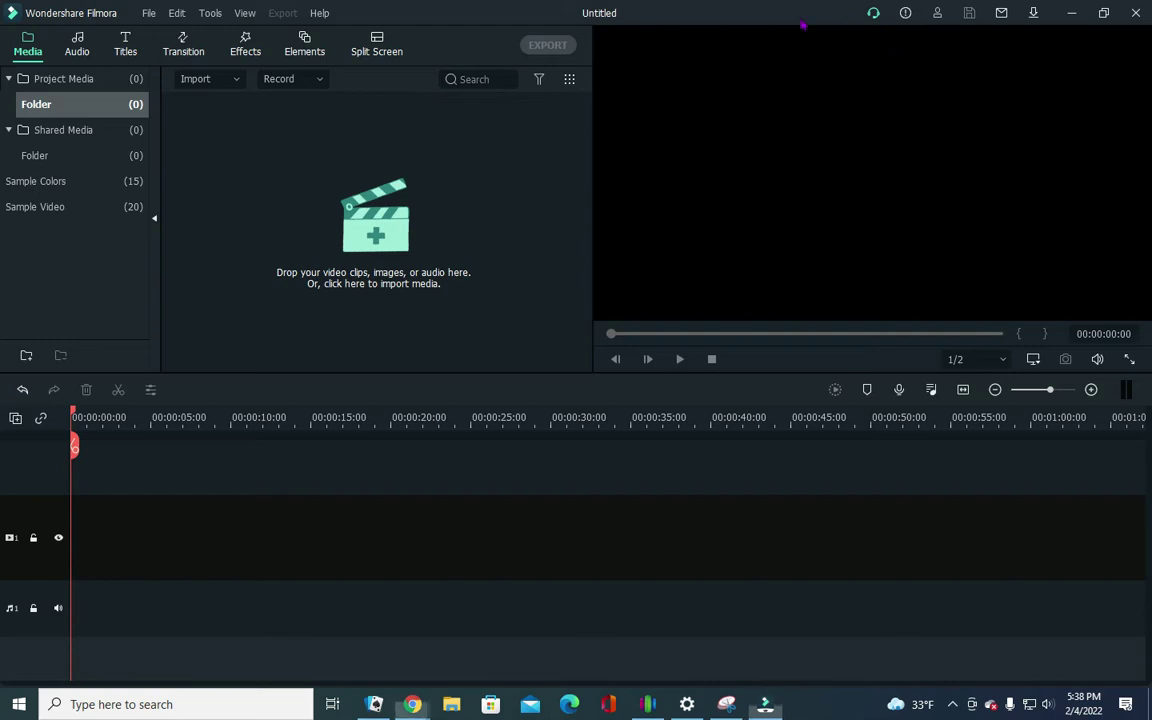
# Switch to Tinkercad in the browser and look through the class list, including the student page of class 803
pyautogui.moveTo(1151, 106); pyautogui.dragTo(422, 33)
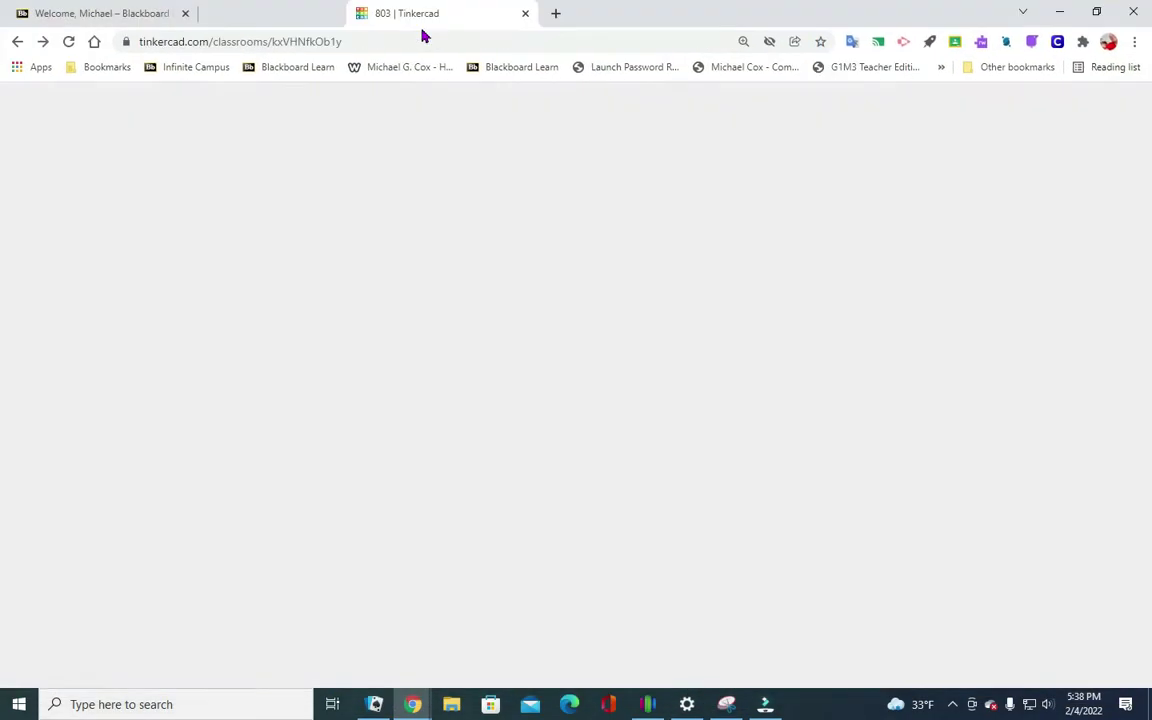
pyautogui.click(740, 126)
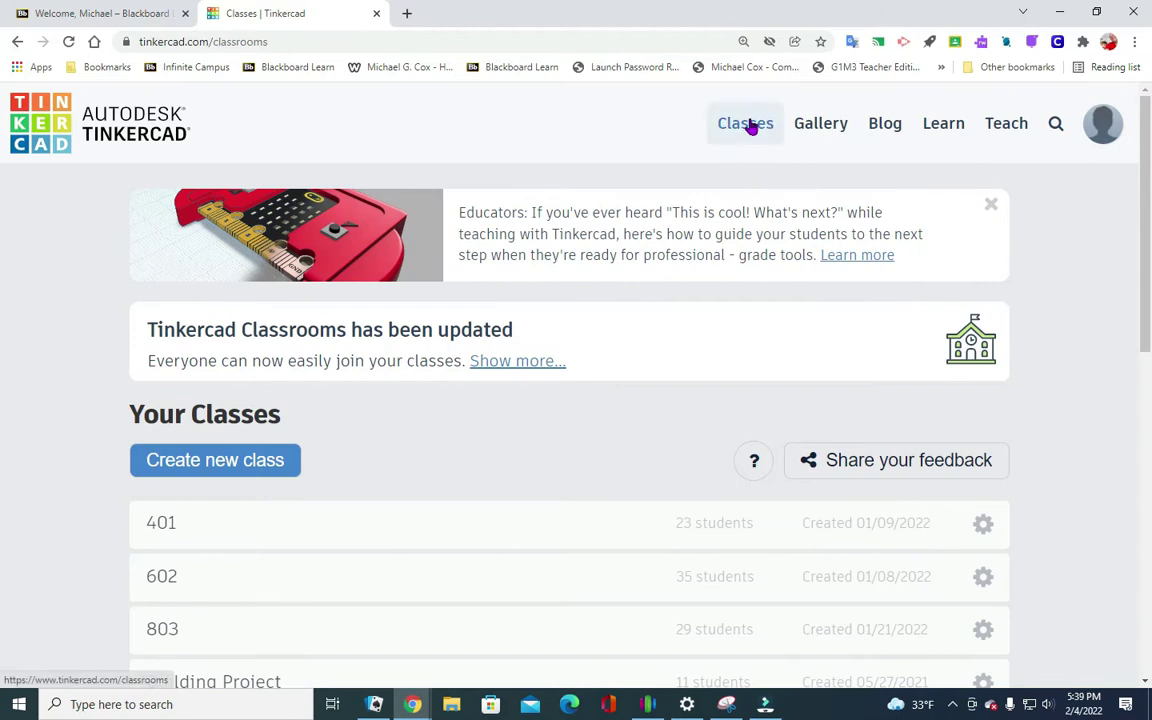
pyautogui.scroll(-3, 612, 337)
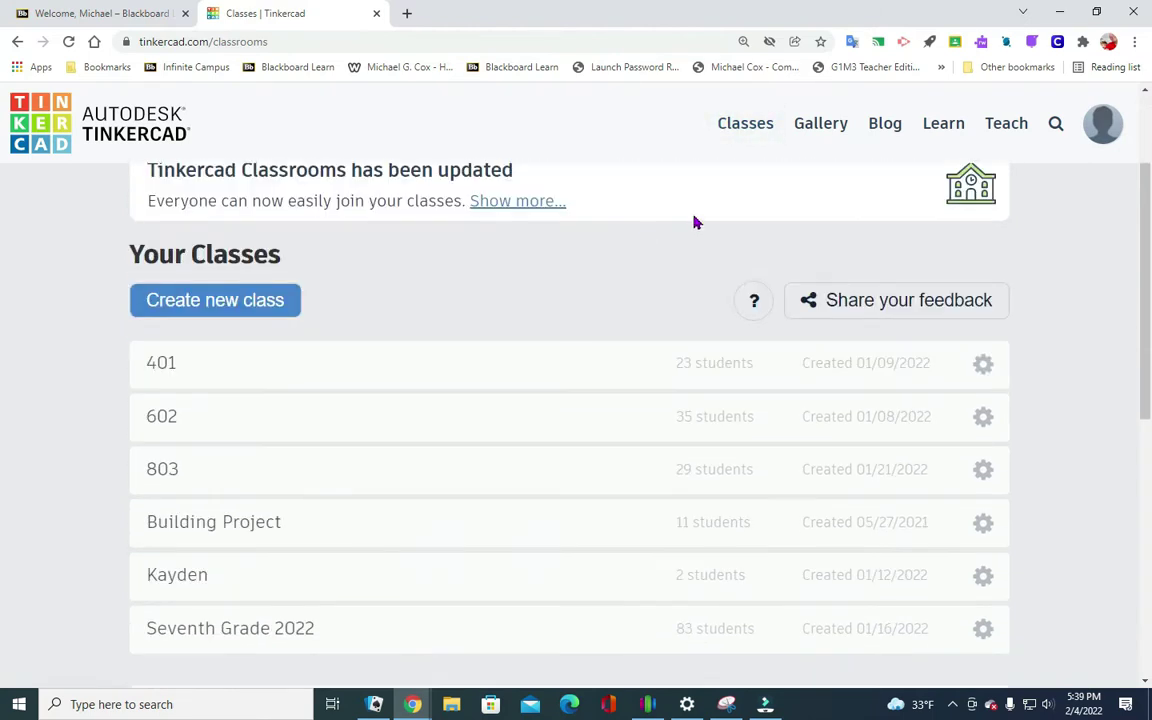
pyautogui.scroll(-2, 365, 316)
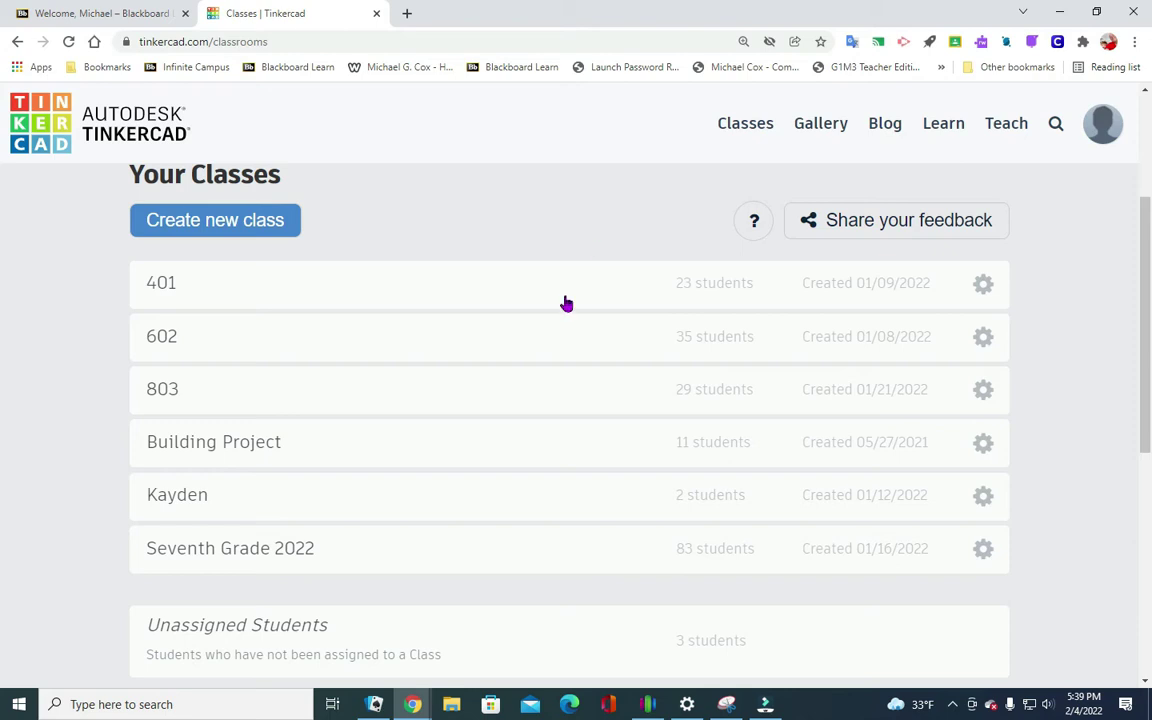
pyautogui.click(165, 391)
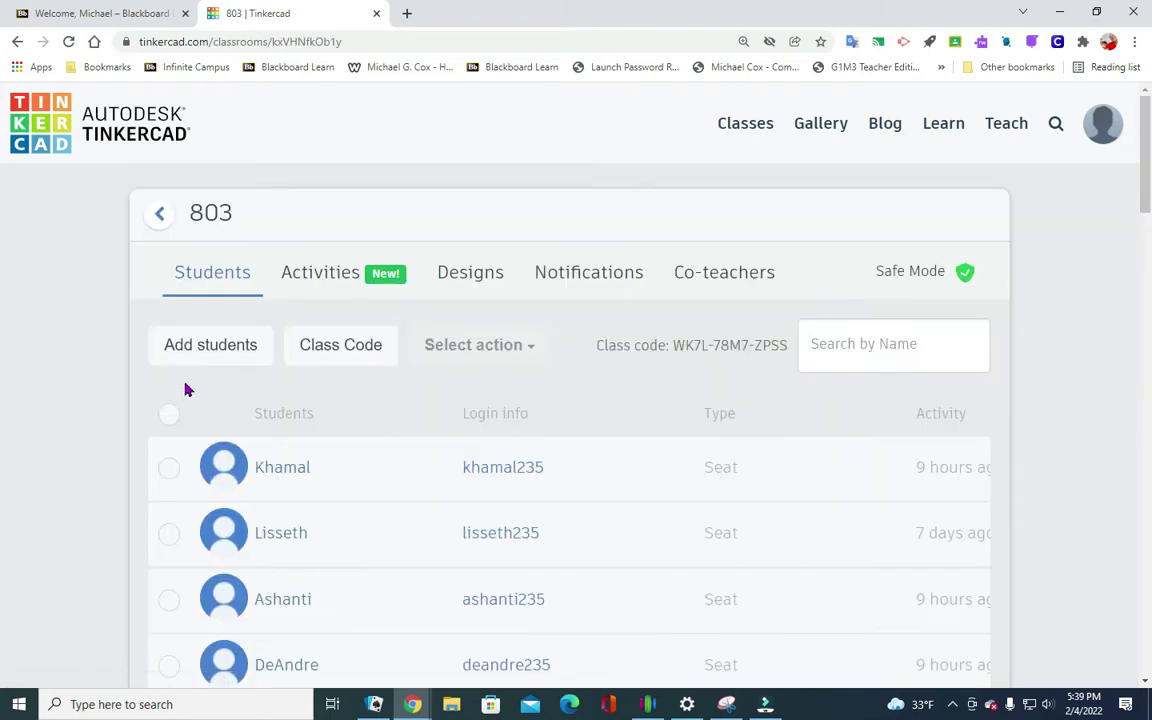
pyautogui.click(160, 214)
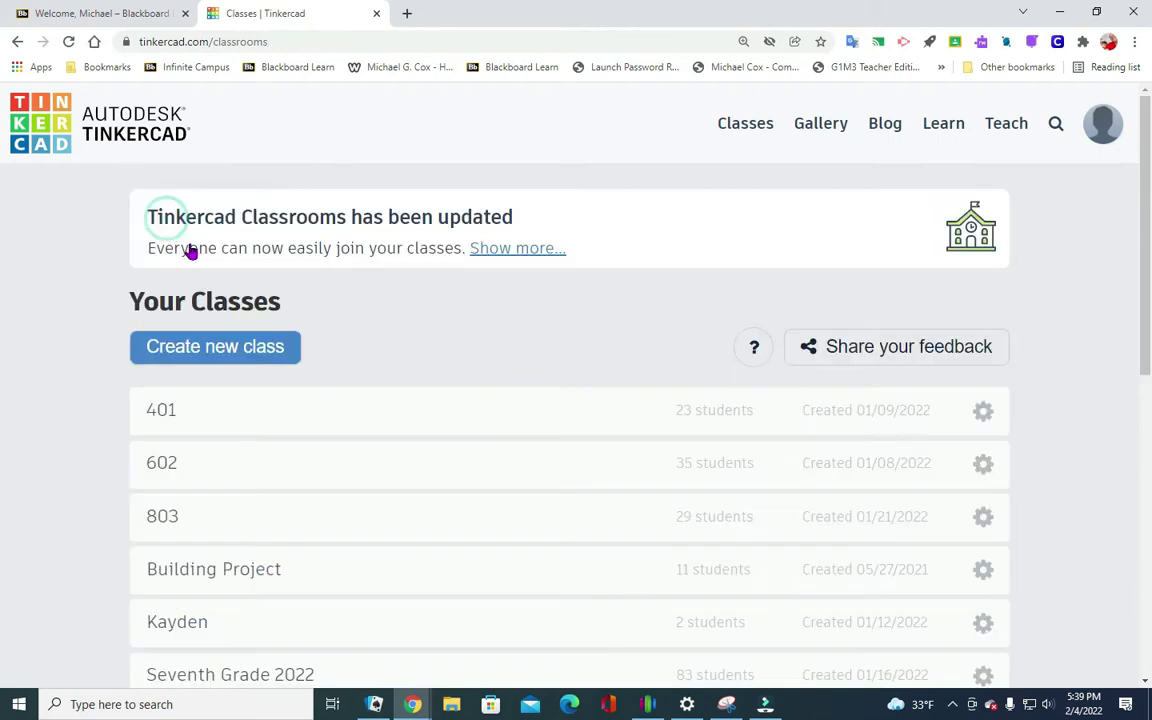
# Go to the dashboard of recent designs and create a new 3D design
pyautogui.click(17, 118)
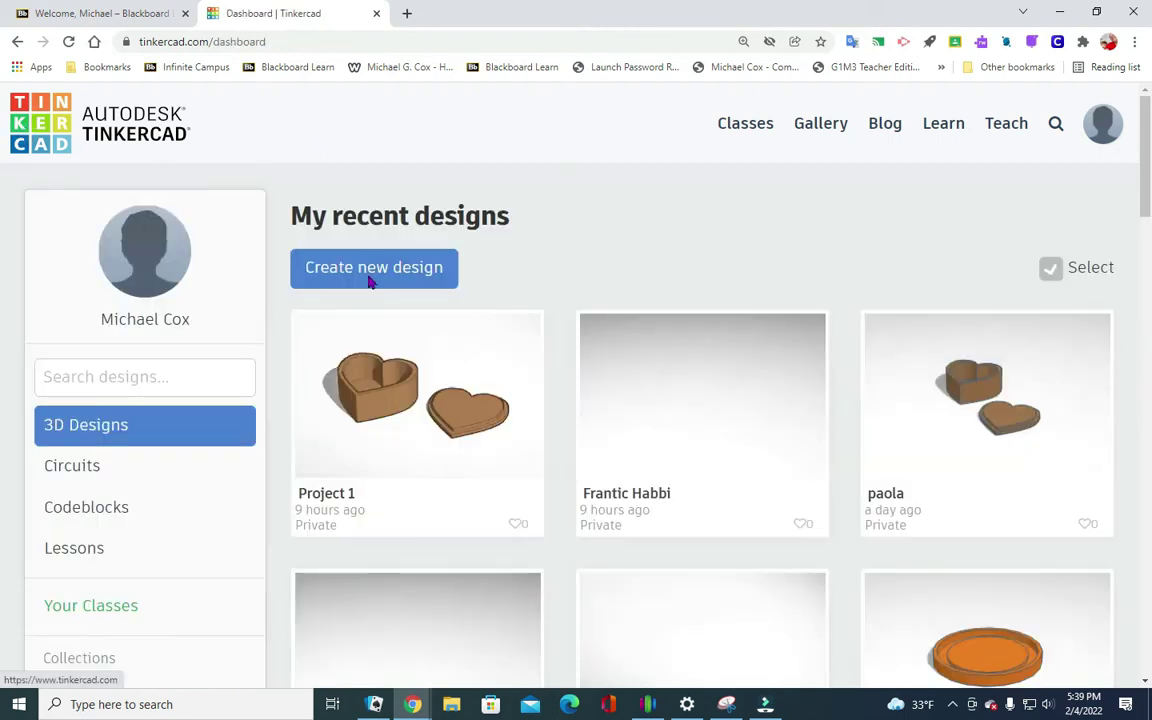
pyautogui.click(370, 276)
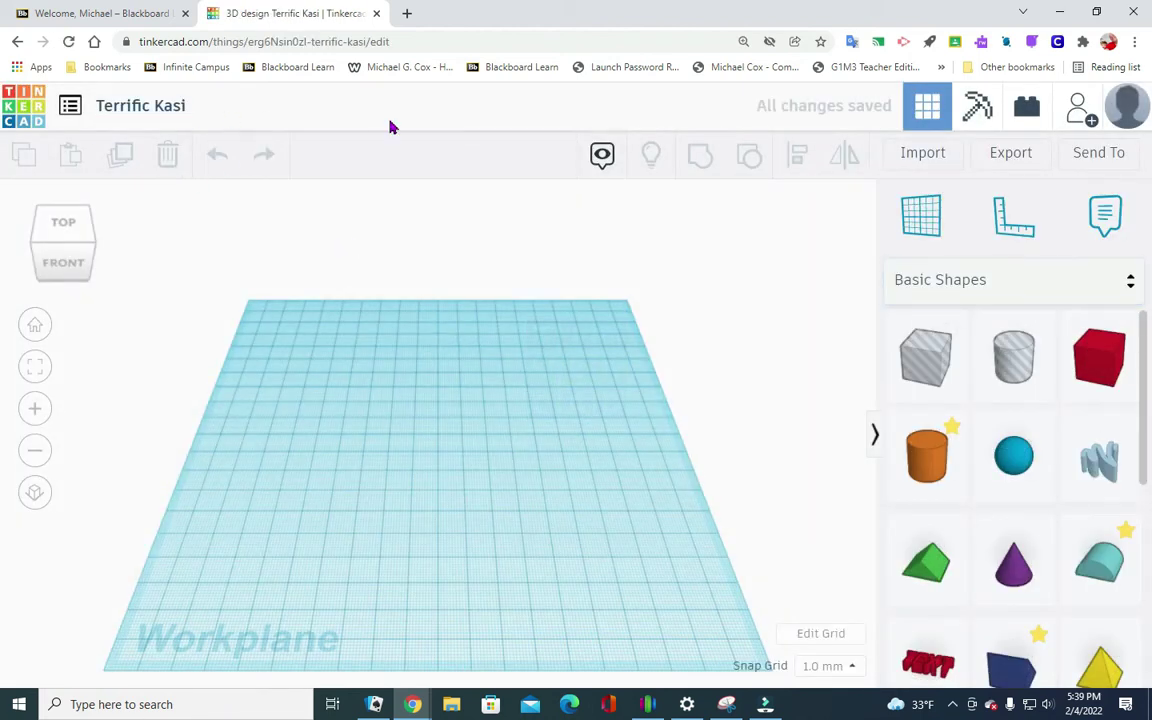
pyautogui.scroll(-2, 419, 411)
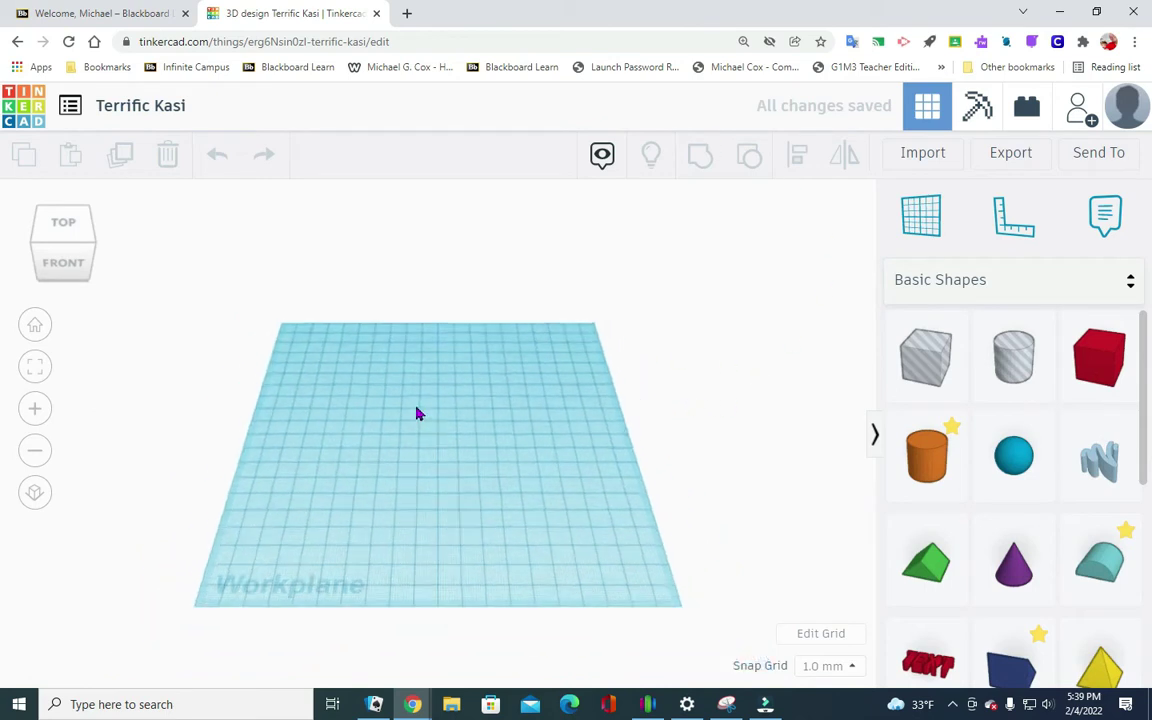
pyautogui.scroll(2, 426, 412)
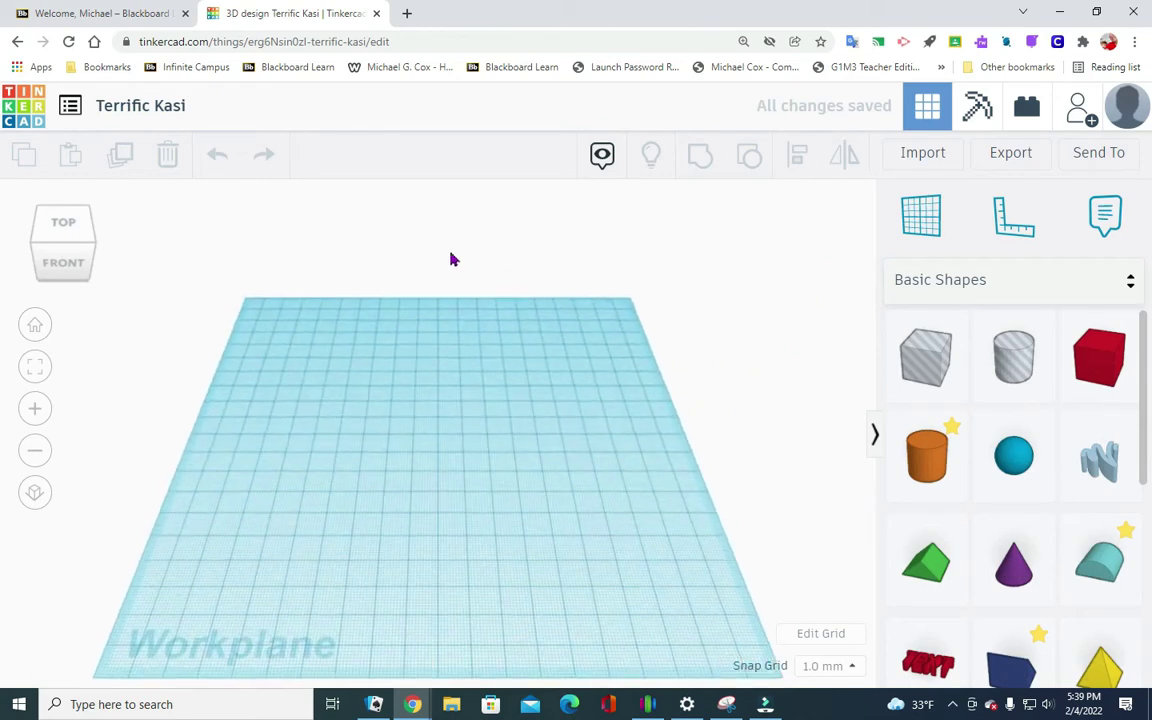
# Rename the new design as Project 1a
pyautogui.click(183, 108)
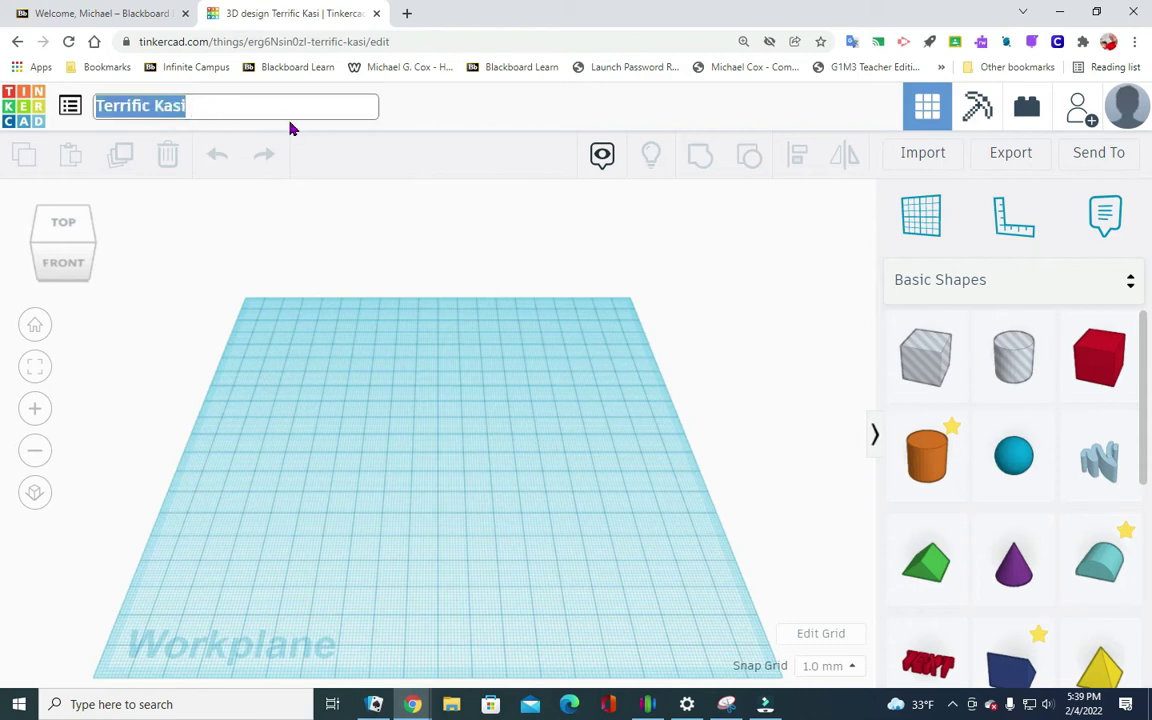
pyautogui.write('Project 1a')
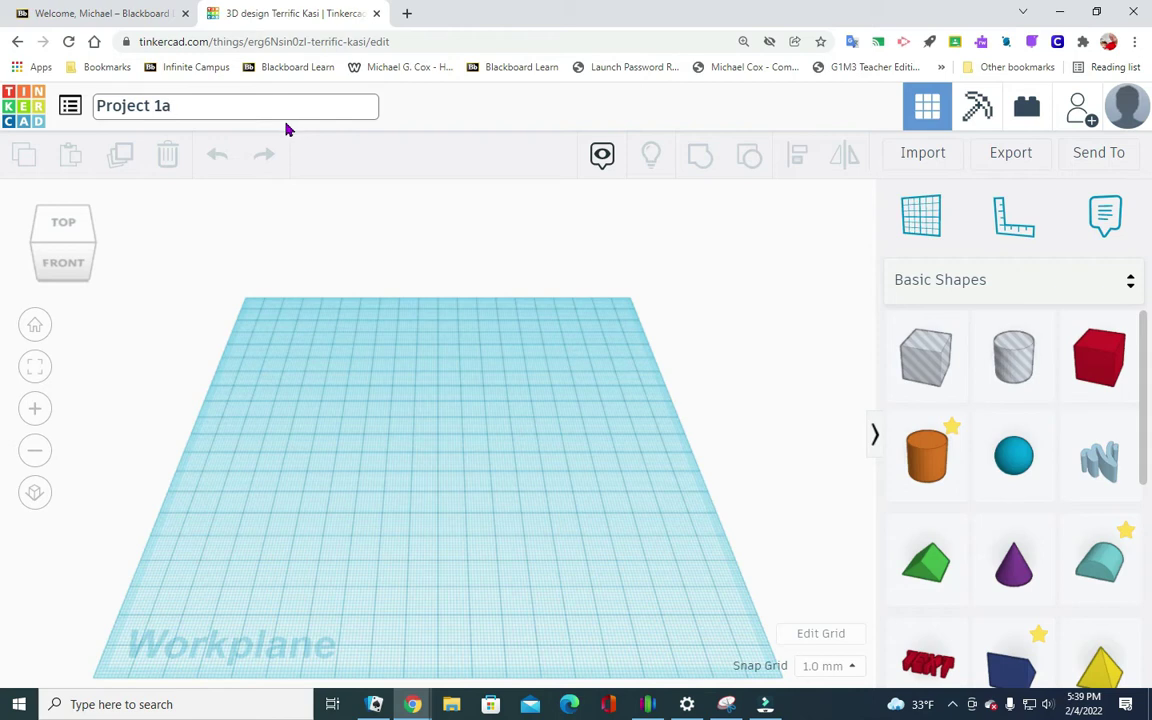
pyautogui.scroll(-2, 563, 414)
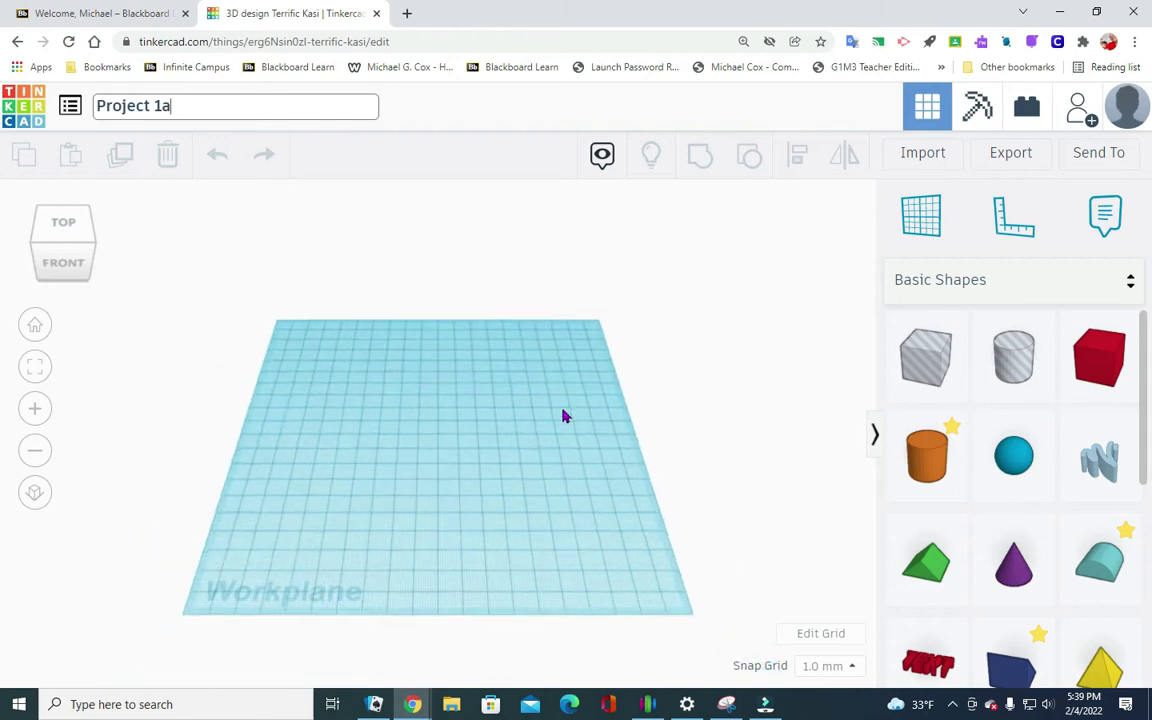
pyautogui.scroll(2, 770, 372)
pyautogui.click(770, 372)
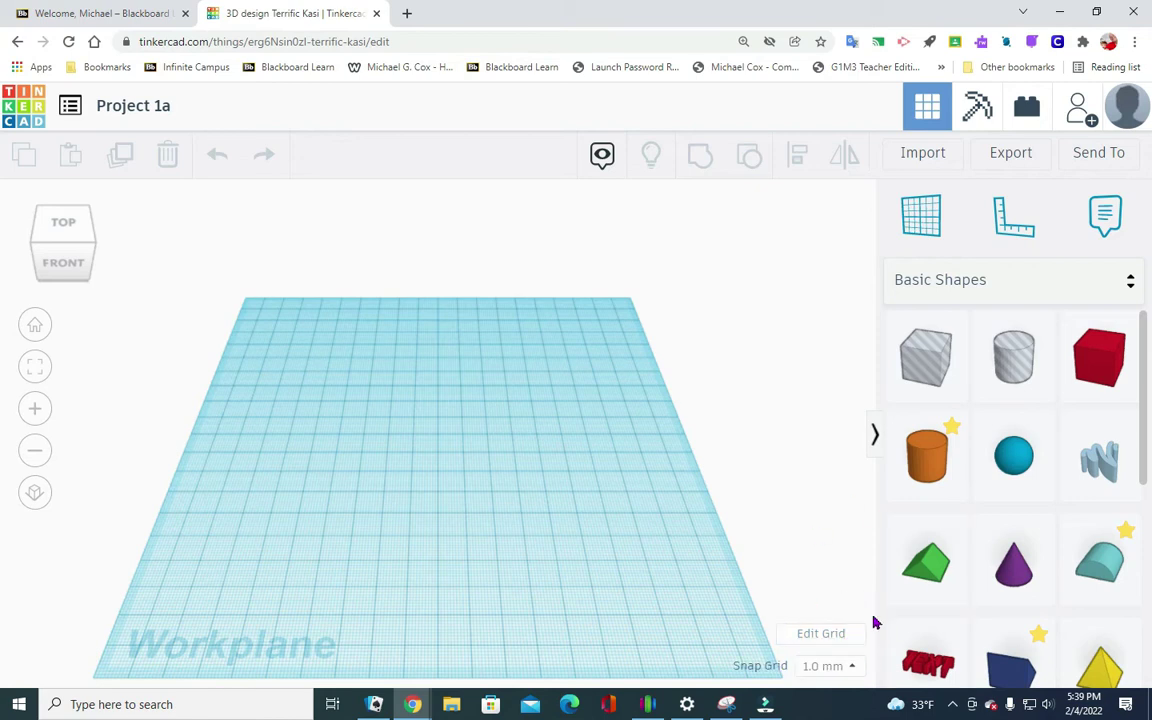
# Change the workplane grid units to inches, keeping the default preset, and update the grid
pyautogui.click(830, 638)
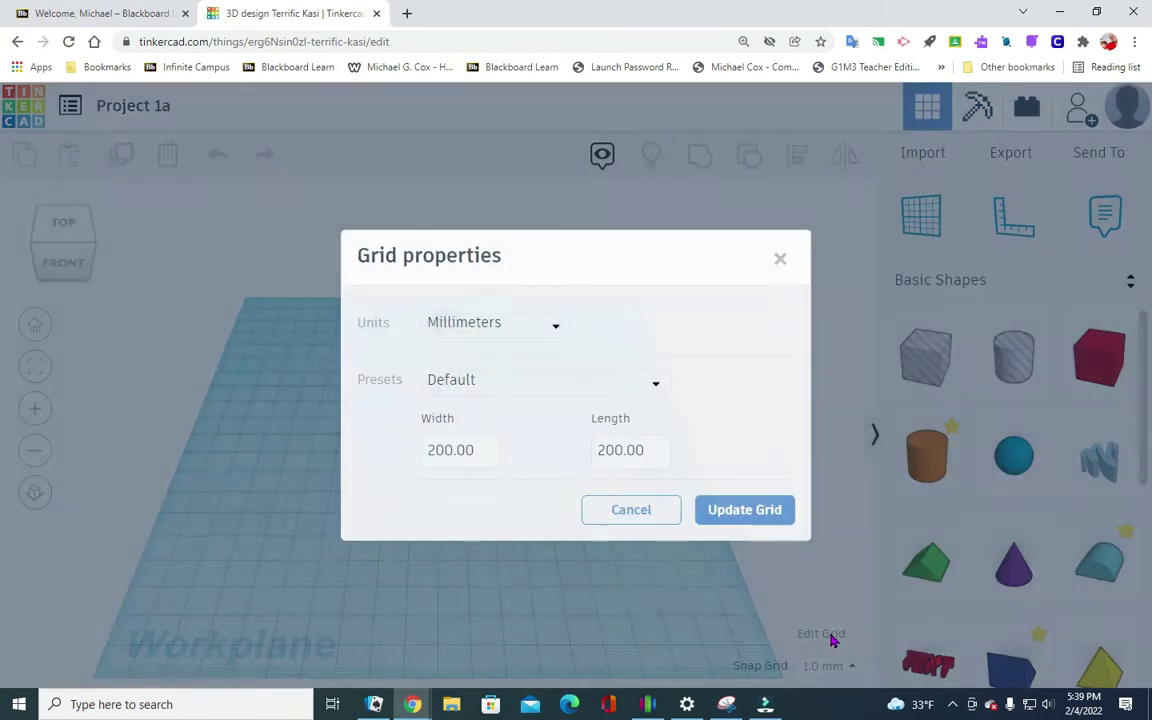
pyautogui.click(550, 327)
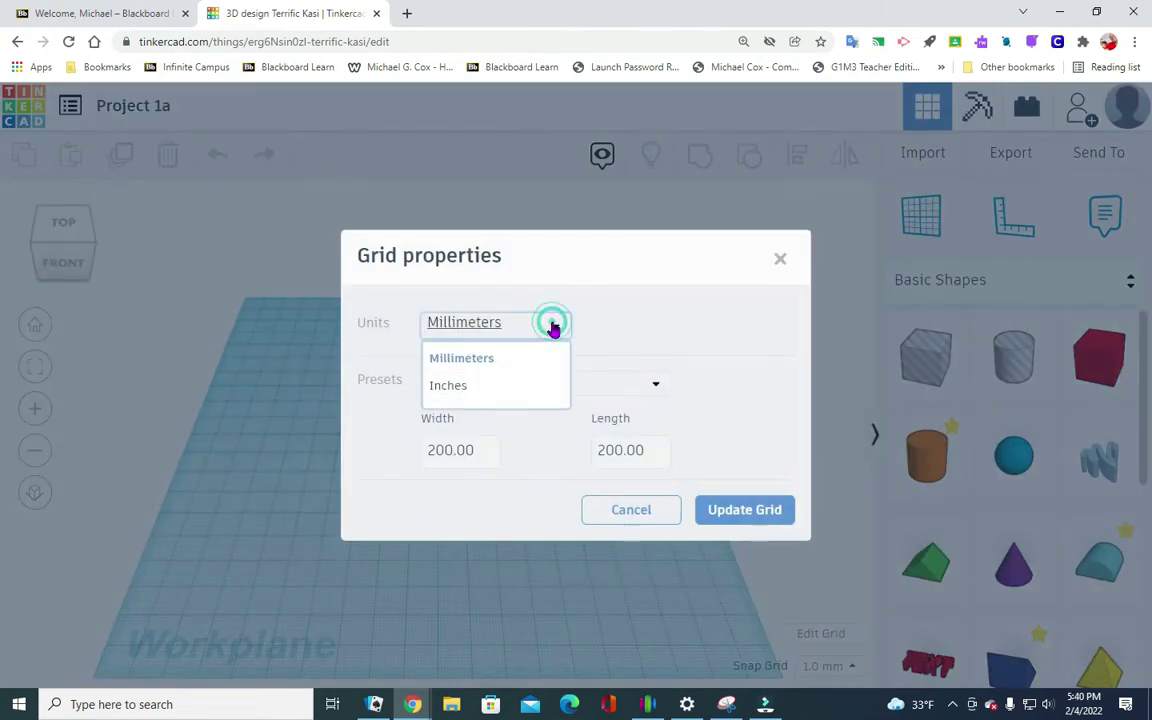
pyautogui.click(485, 400)
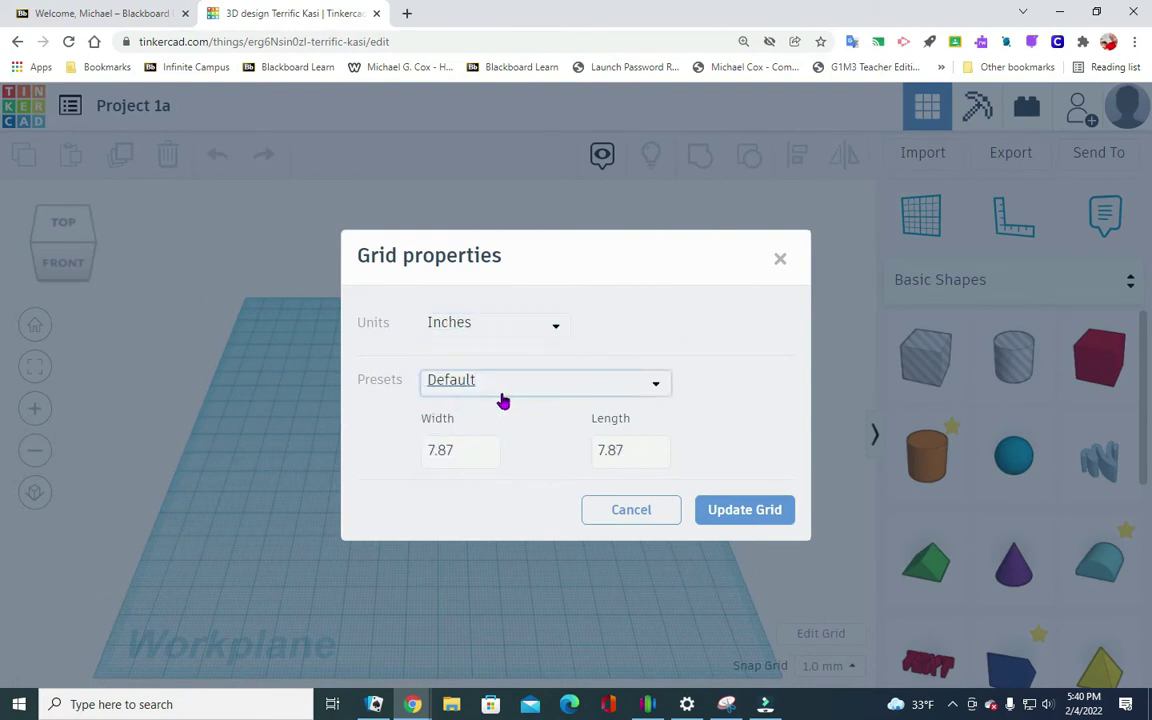
pyautogui.click(762, 511)
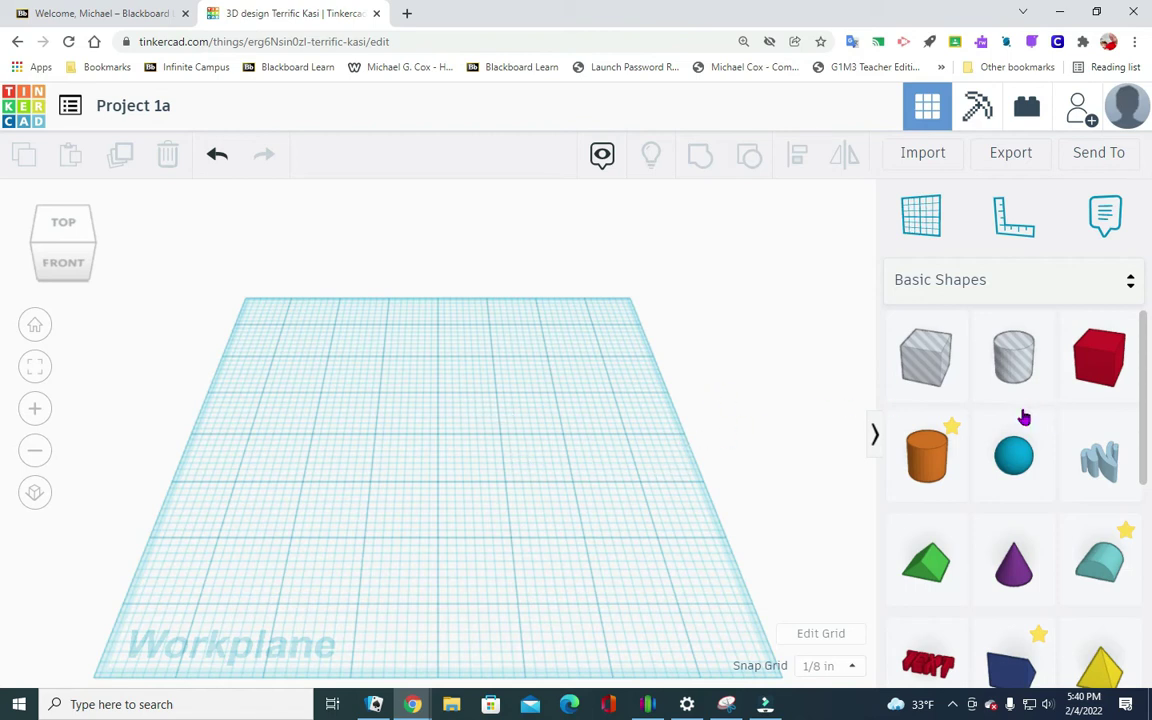
# Place a solid Heart from the basic shapes near the back left corner of the workplane
pyautogui.scroll(-1, 1018, 418)
pyautogui.scroll(-2, 1016, 420)
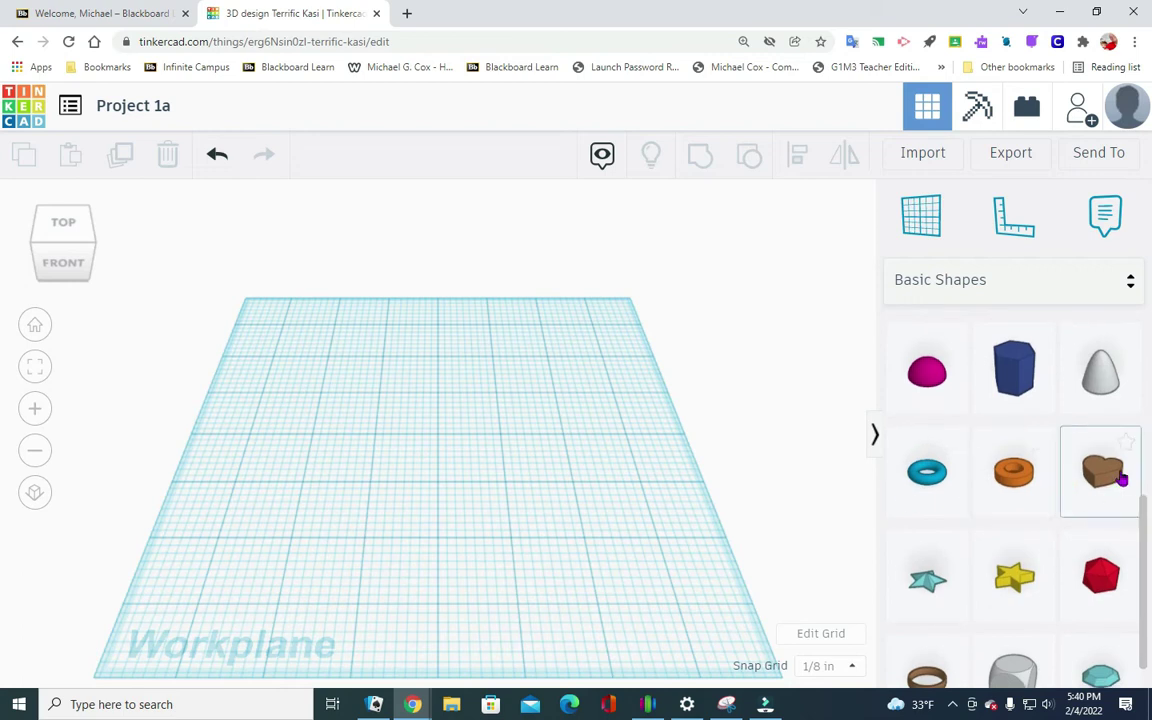
pyautogui.moveTo(1113, 480); pyautogui.dragTo(305, 356)
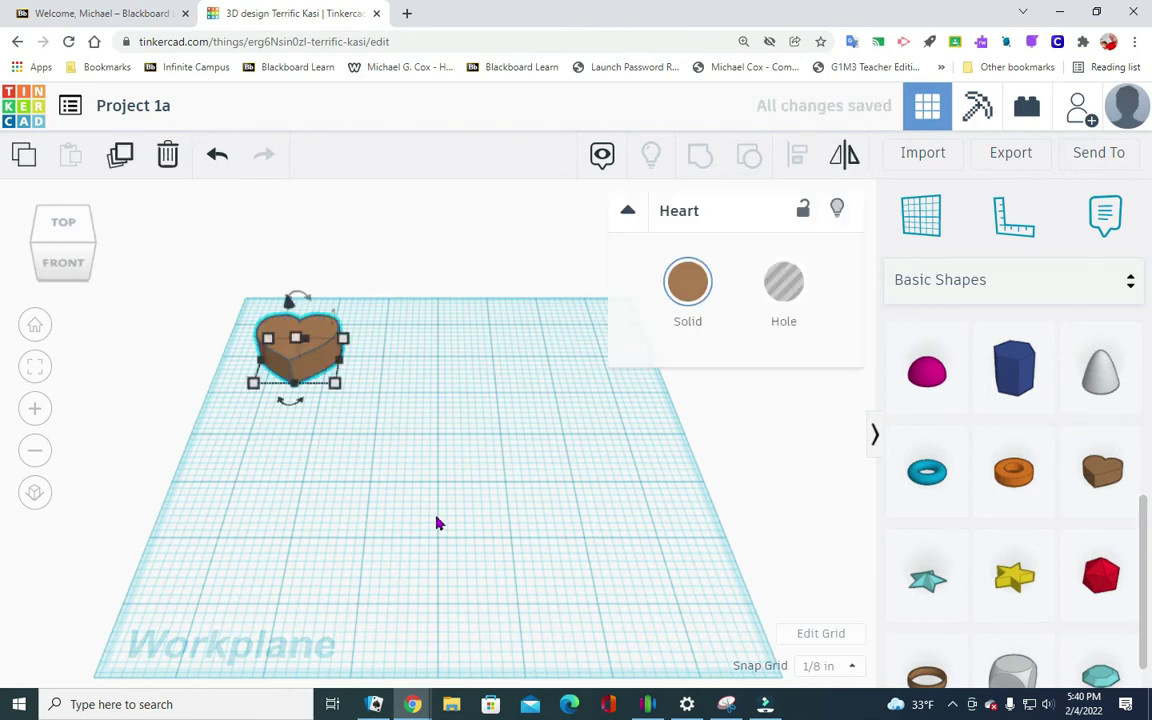
pyautogui.scroll(3, 435, 520)
pyautogui.scroll(-1, 436, 500)
pyautogui.scroll(1, 436, 497)
pyautogui.scroll(-1, 437, 496)
pyautogui.scroll(1, 438, 495)
pyautogui.scroll(-1, 440, 494)
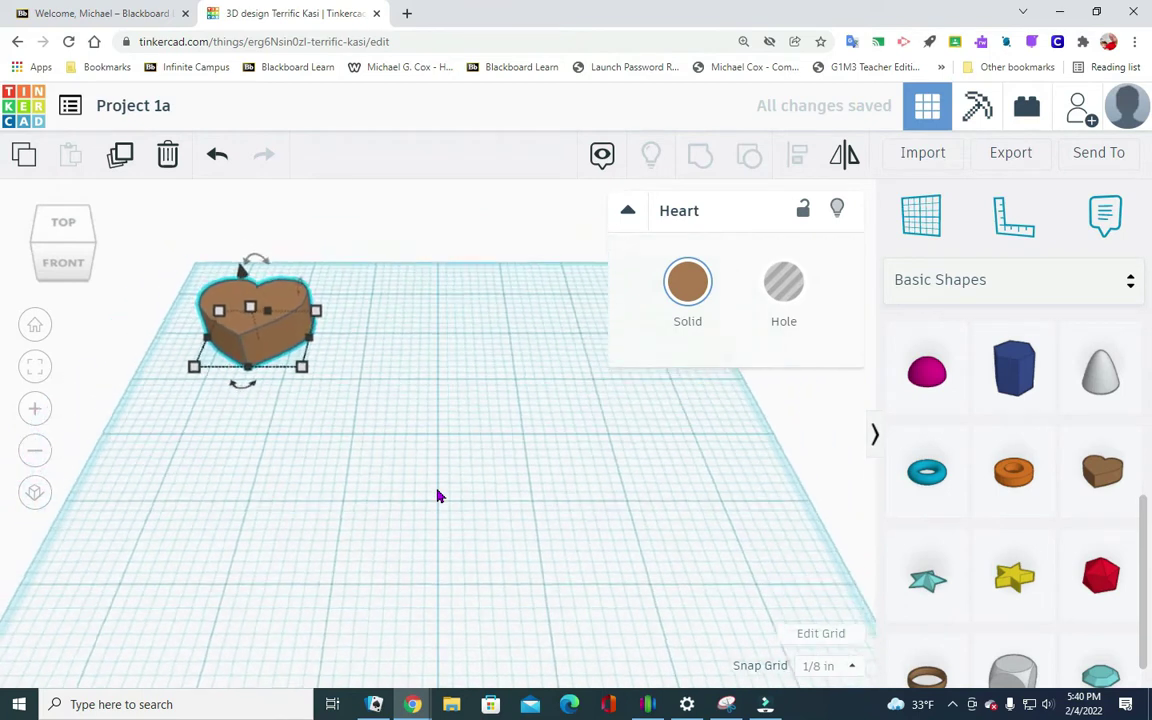
pyautogui.scroll(-1, 440, 494)
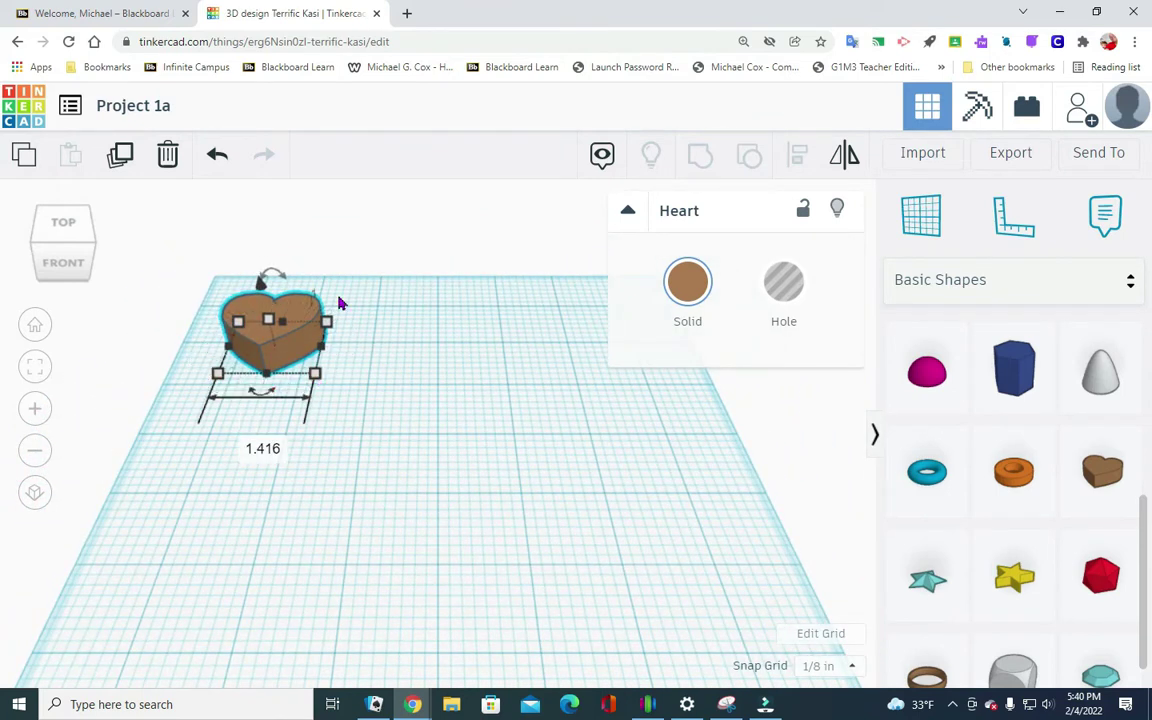
# Set the heart's width and length to 2.5 inches each
pyautogui.click(314, 380)
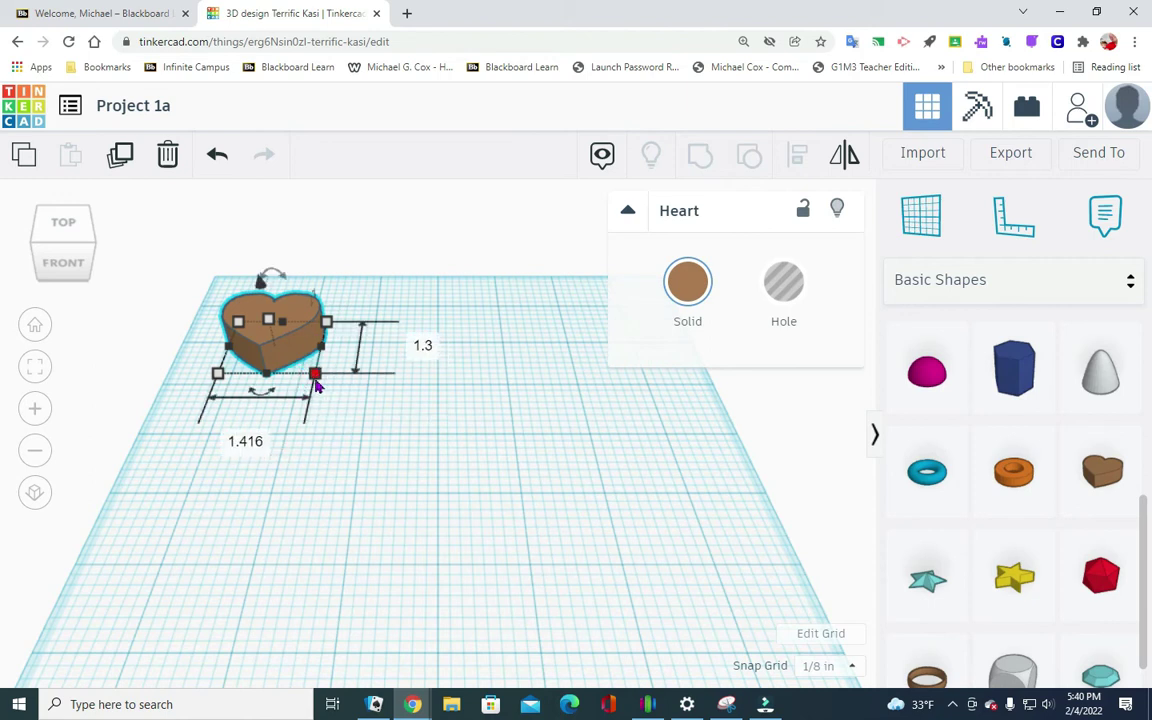
pyautogui.click(261, 443)
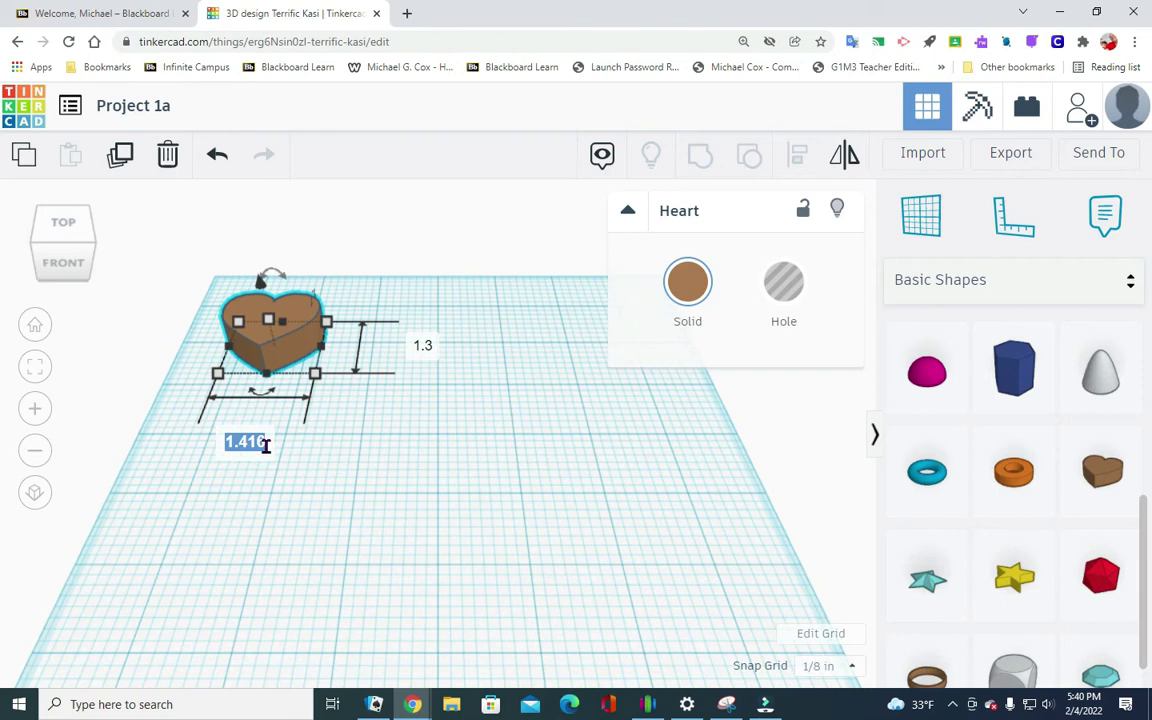
pyautogui.write('2.5')
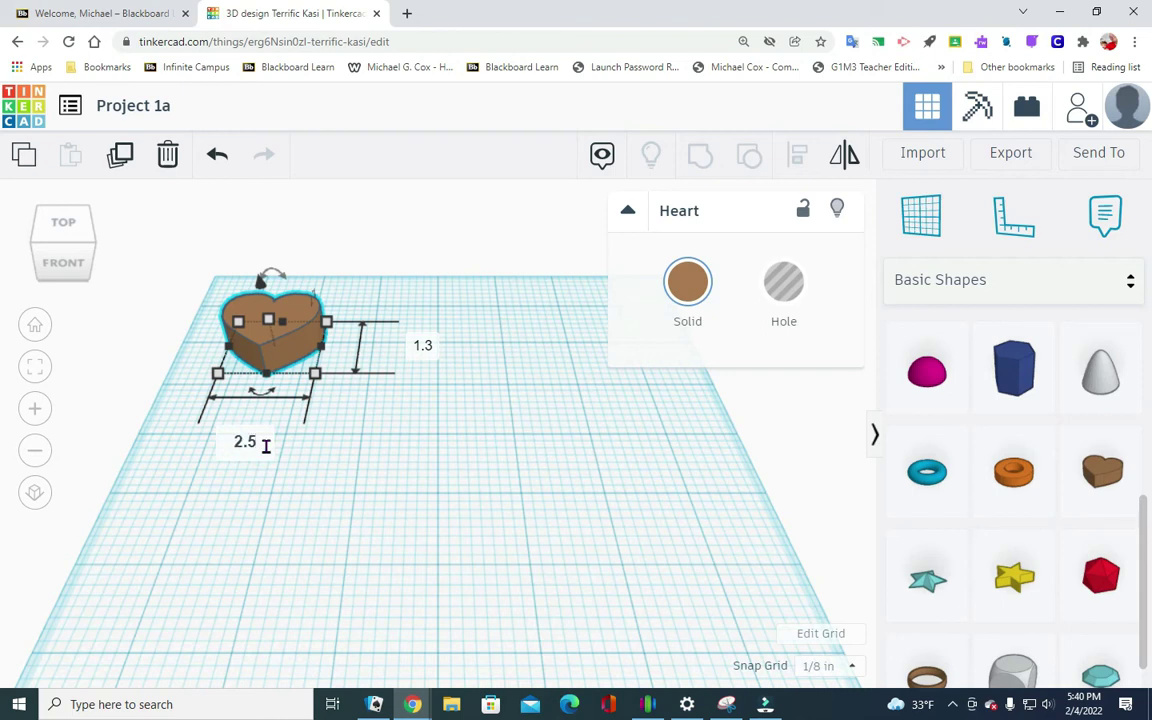
pyautogui.click(423, 345)
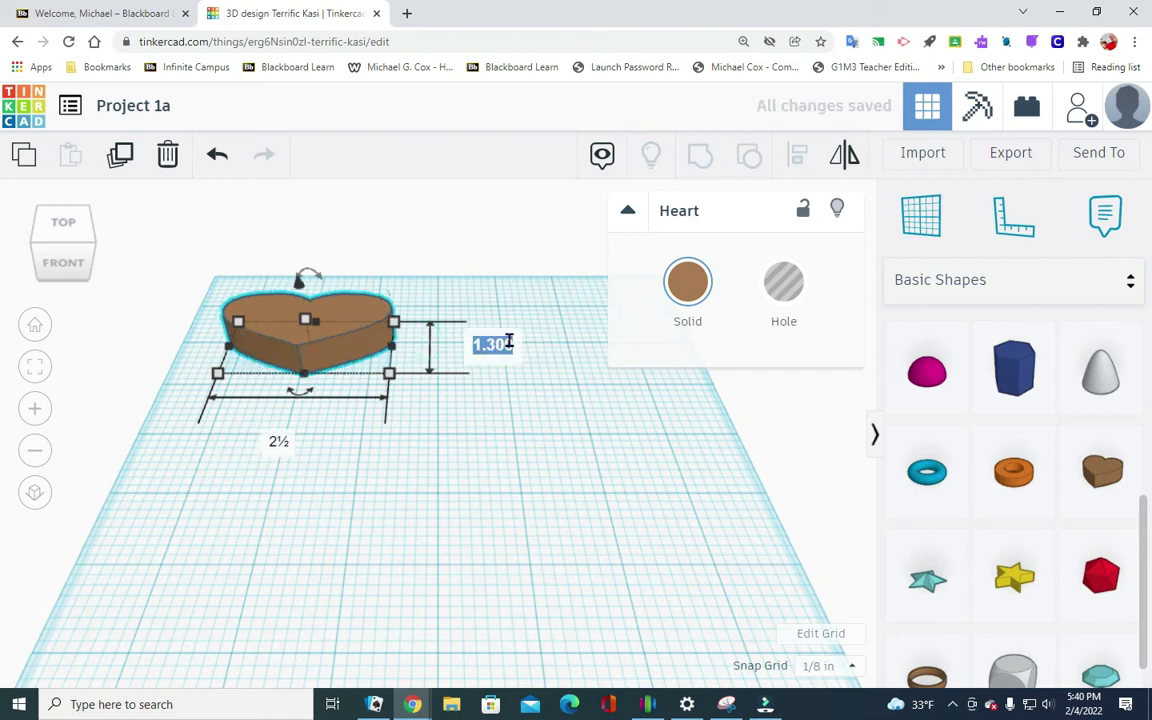
pyautogui.write('2.5')
pyautogui.press('Return')
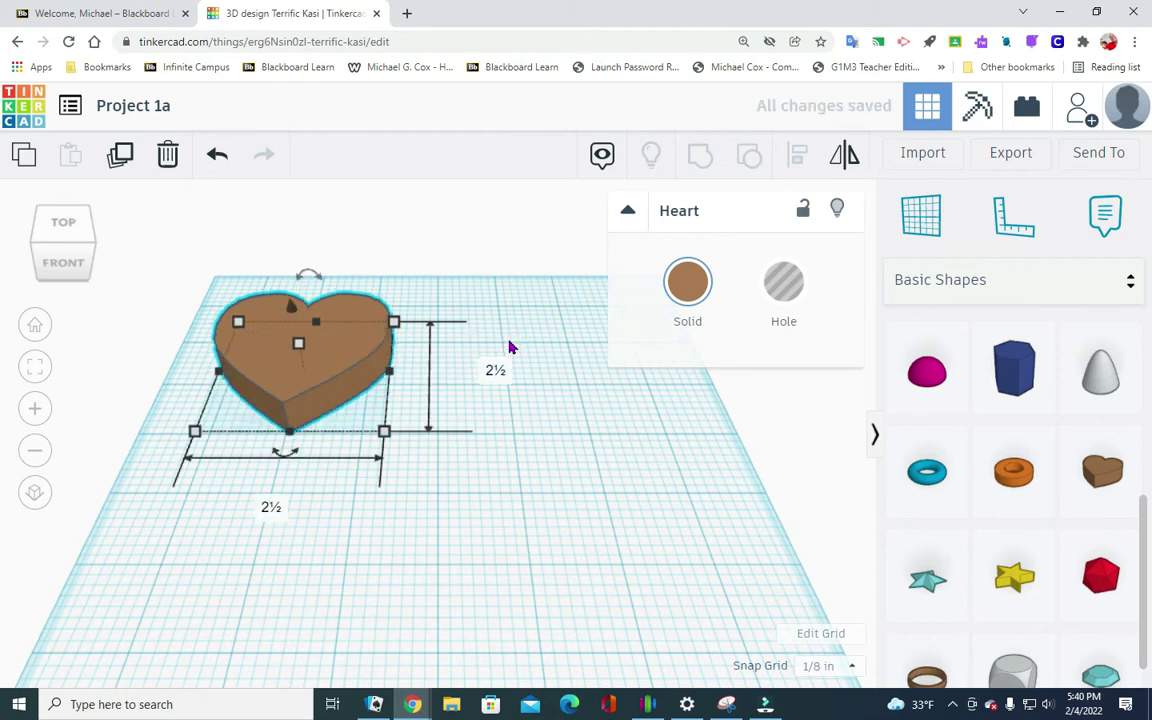
# Set the heart's height to 1 inch
pyautogui.moveTo(302, 346)
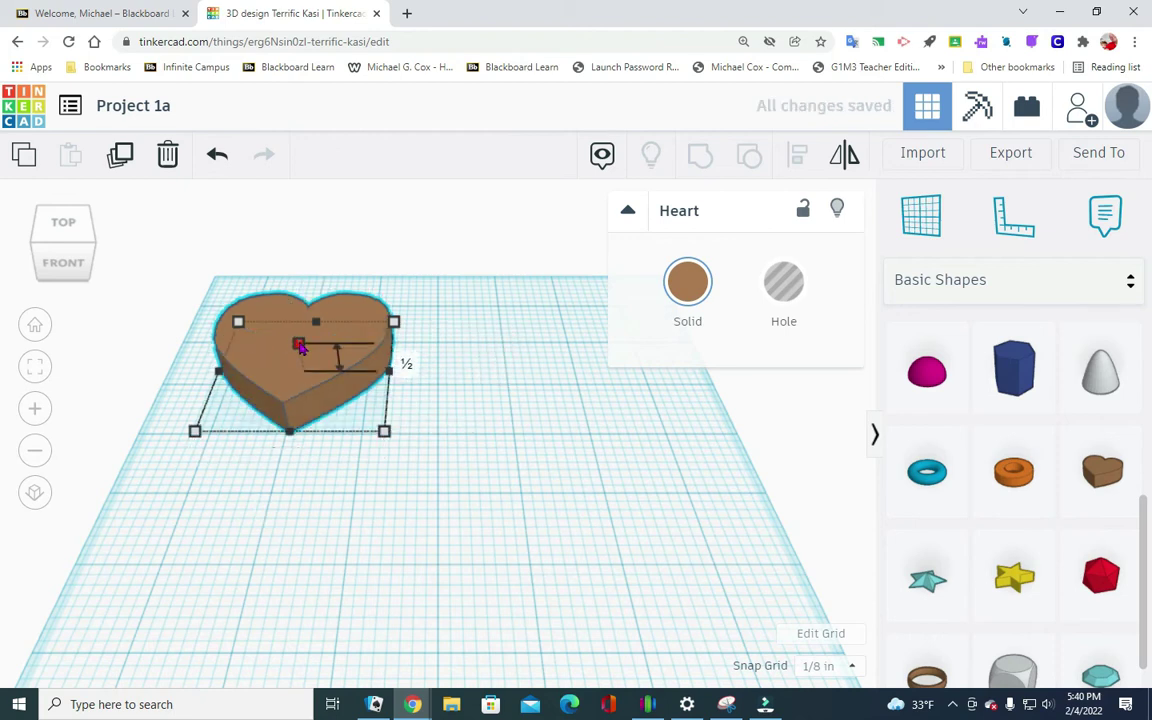
pyautogui.click(400, 356)
pyautogui.write('1')
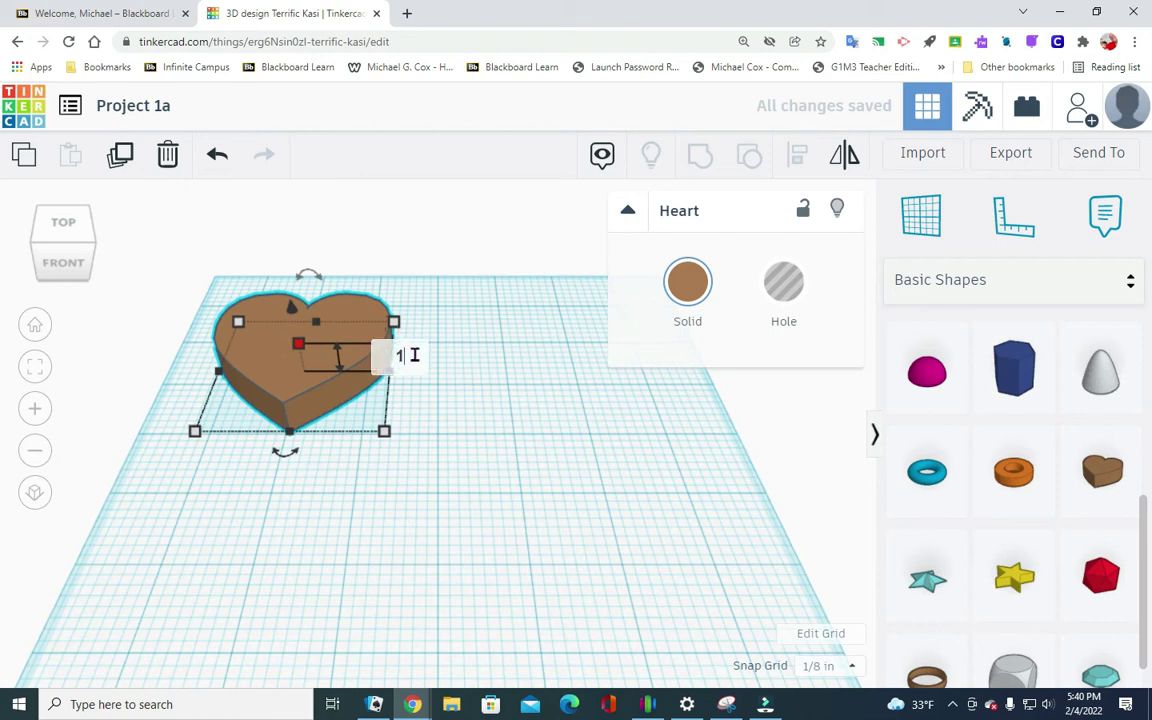
pyautogui.press('Return')
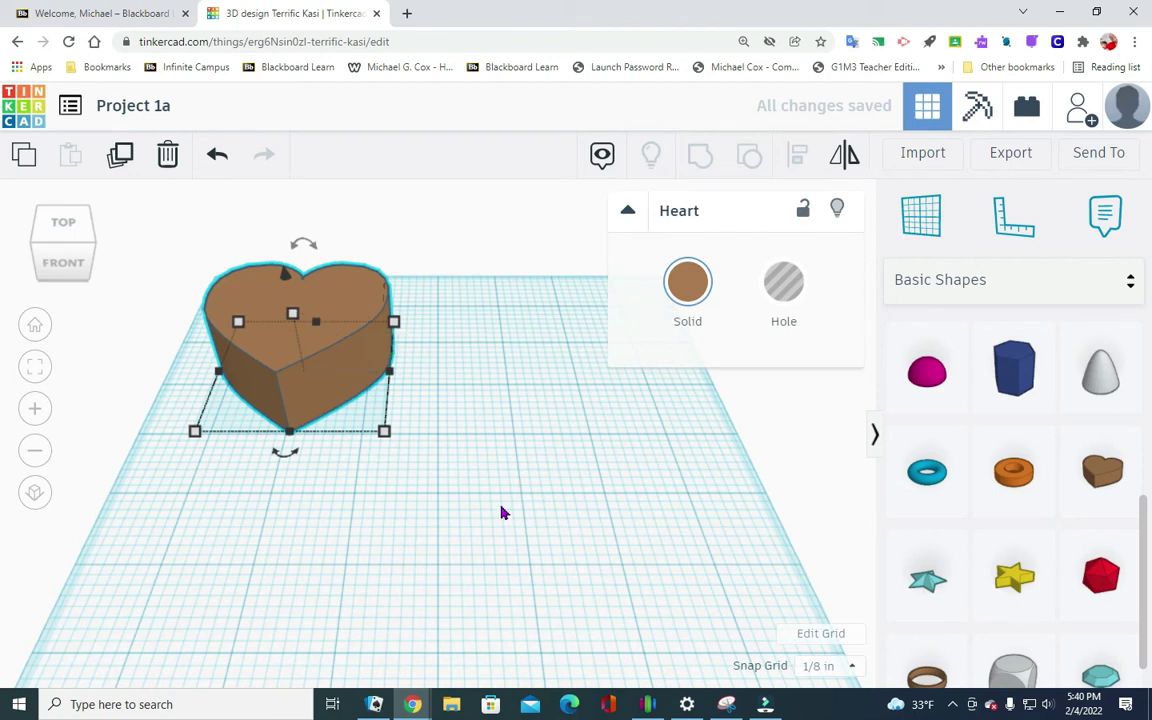
# Place a second heart in front of the first one and set its width and length to 2.2 inches each
pyautogui.click(518, 520)
pyautogui.moveTo(1118, 474); pyautogui.dragTo(283, 500)
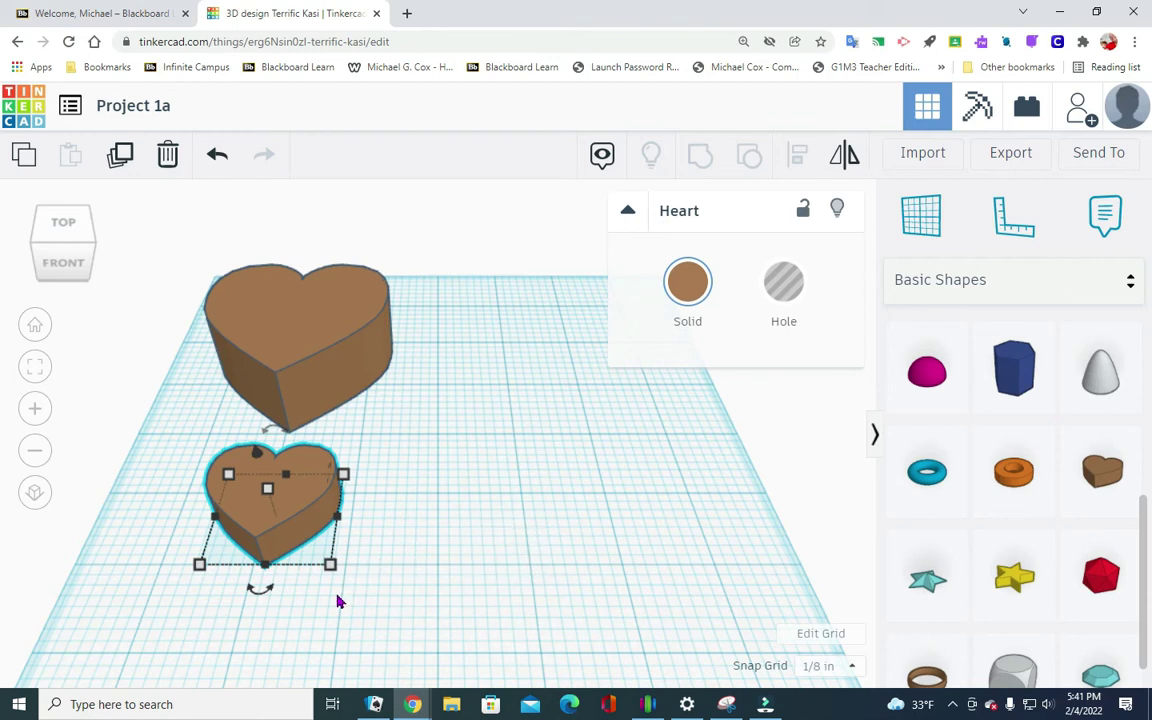
pyautogui.moveTo(330, 566)
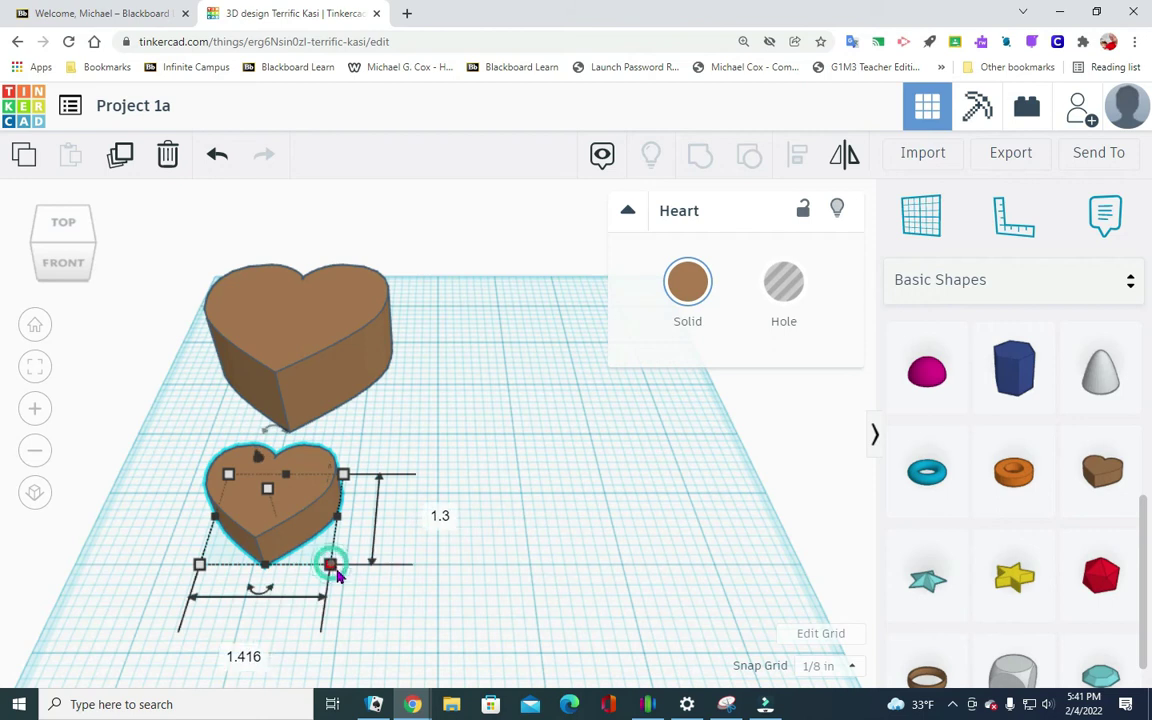
pyautogui.click(258, 656)
pyautogui.write('2.2')
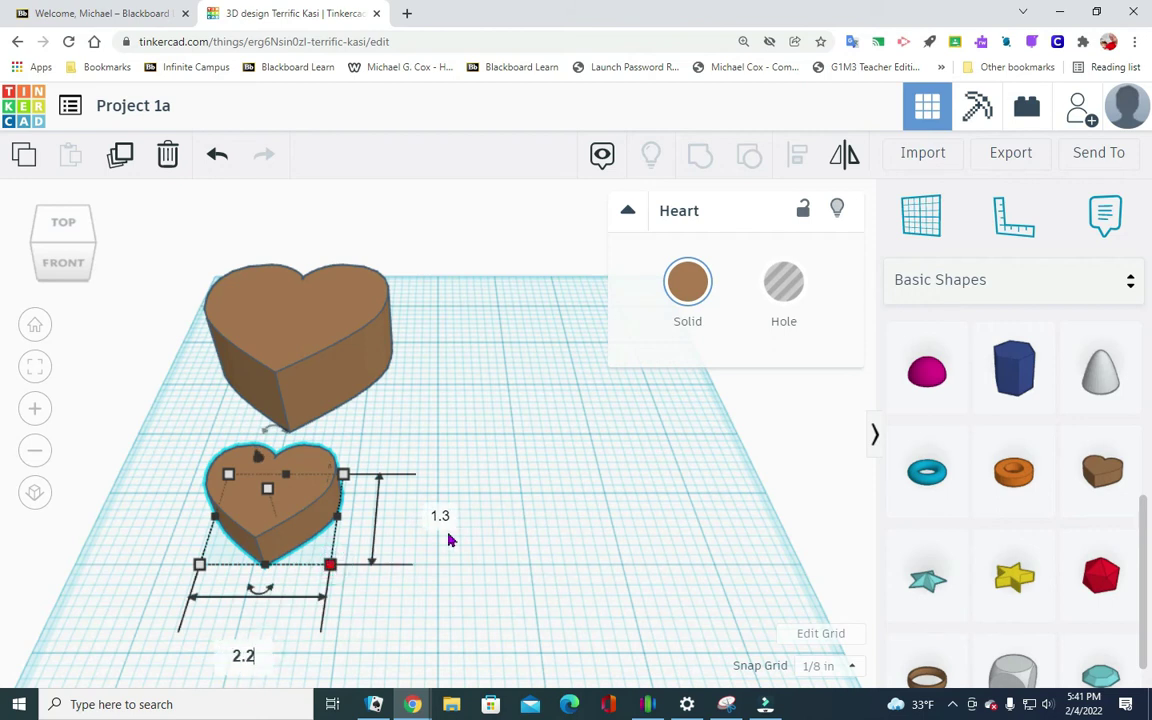
pyautogui.click(442, 517)
pyautogui.write('2')
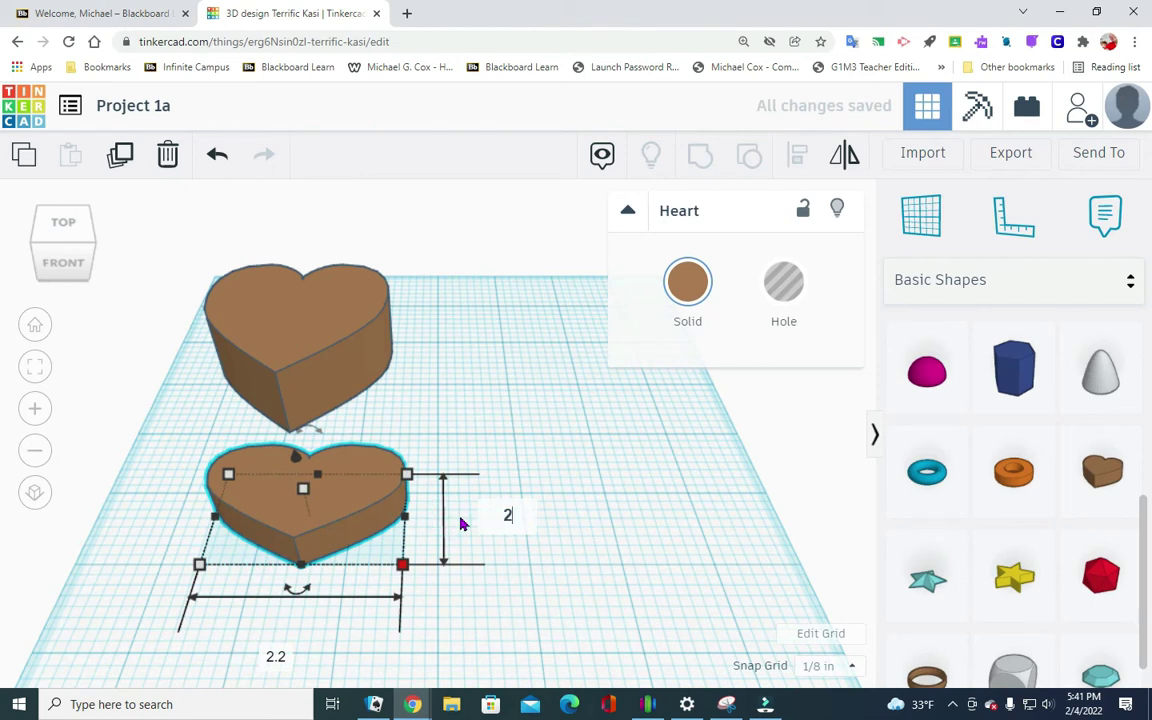
pyautogui.write('.2')
pyautogui.press('Return')
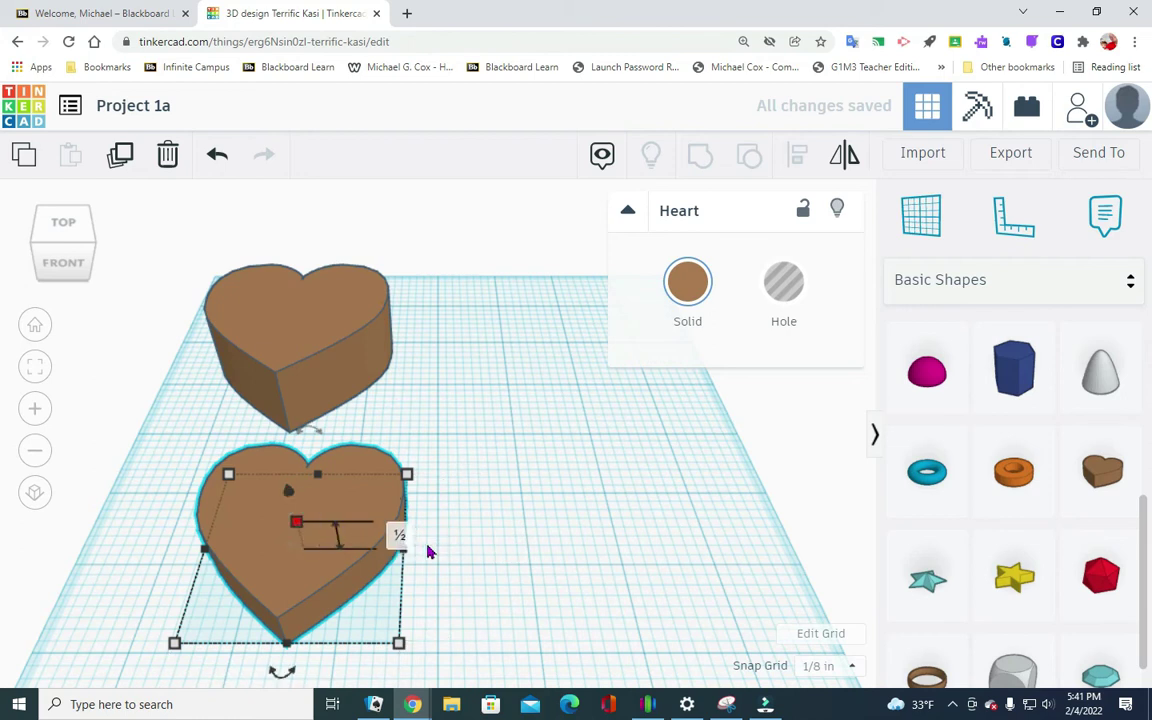
# Set the front heart's height to 1 inch
pyautogui.click(398, 538)
pyautogui.write('1')
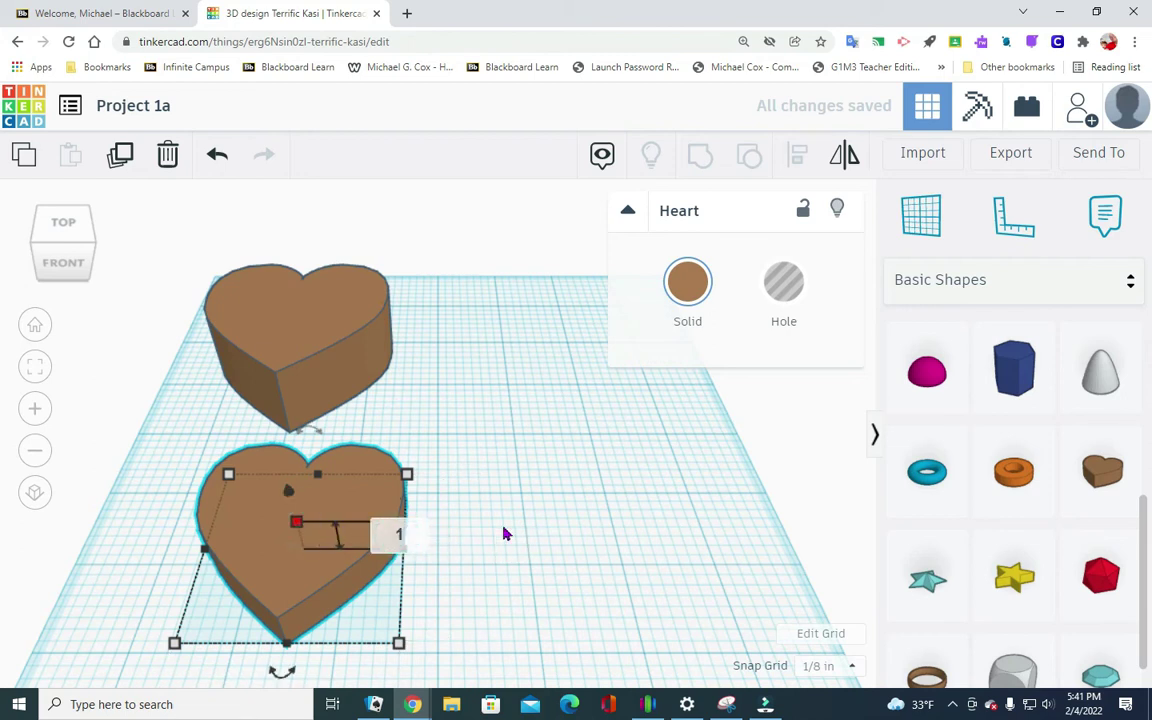
pyautogui.press('Return')
pyautogui.click(612, 514)
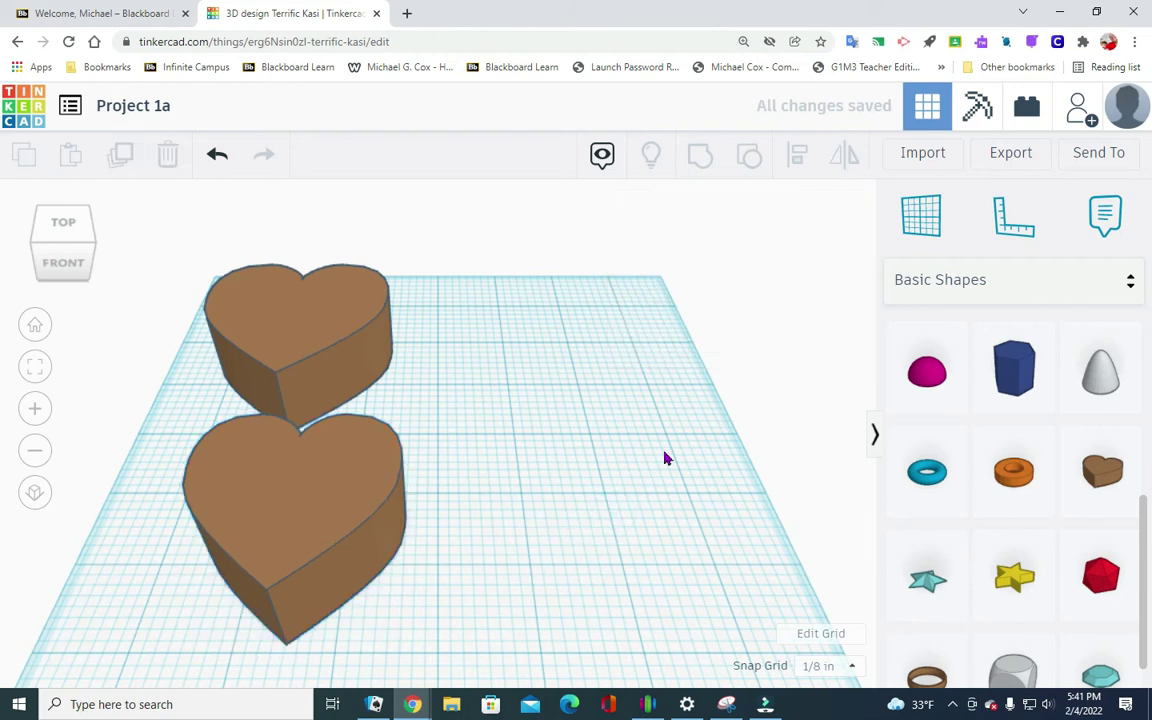
# Turn the front heart into a hole shape
pyautogui.click(290, 519)
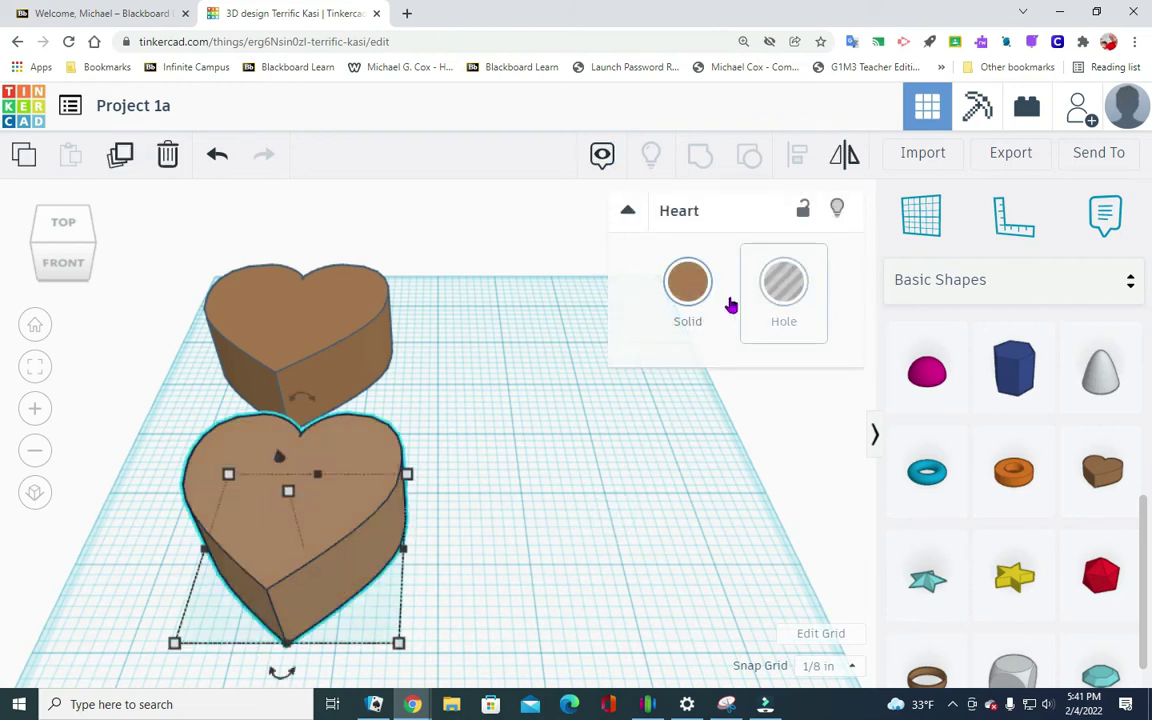
pyautogui.click(795, 291)
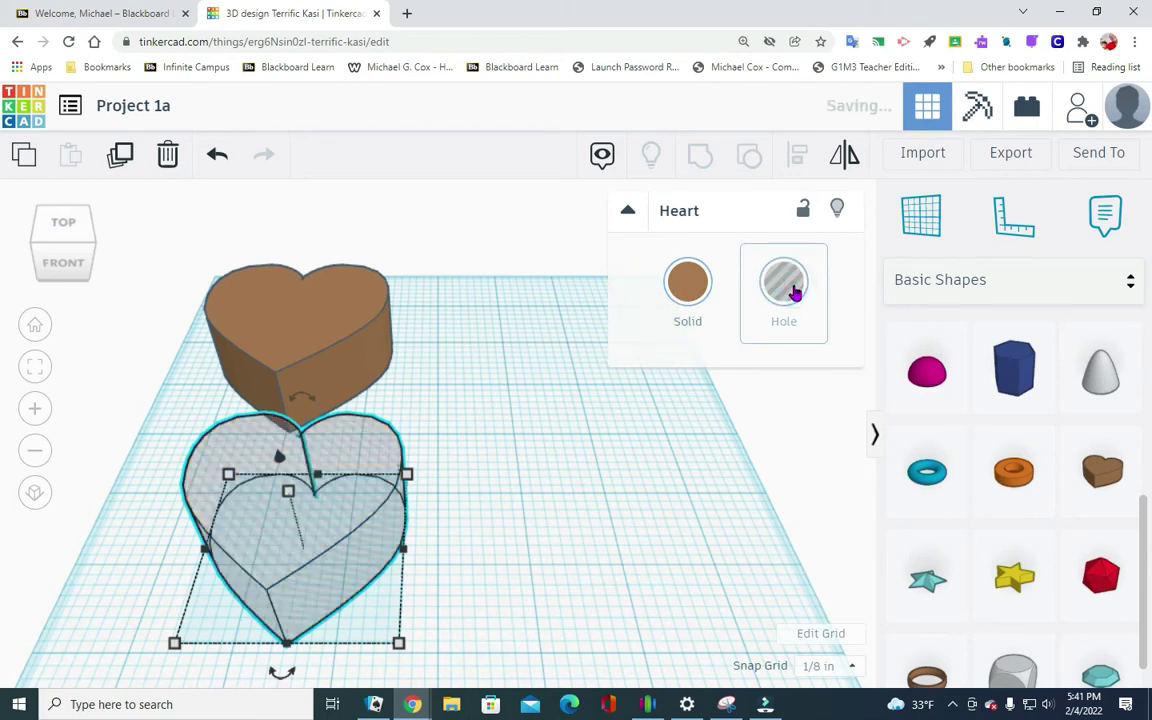
pyautogui.click(581, 534)
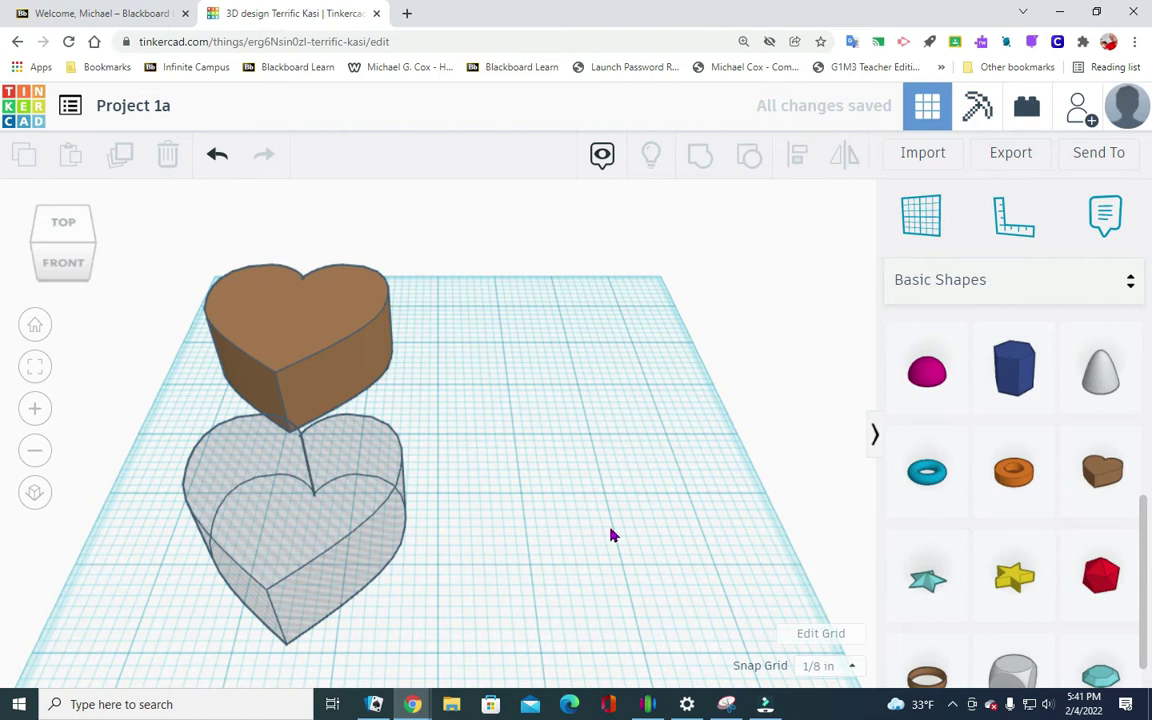
# Raise the hole heart 0.125 inch above the workplane
pyautogui.click(284, 512)
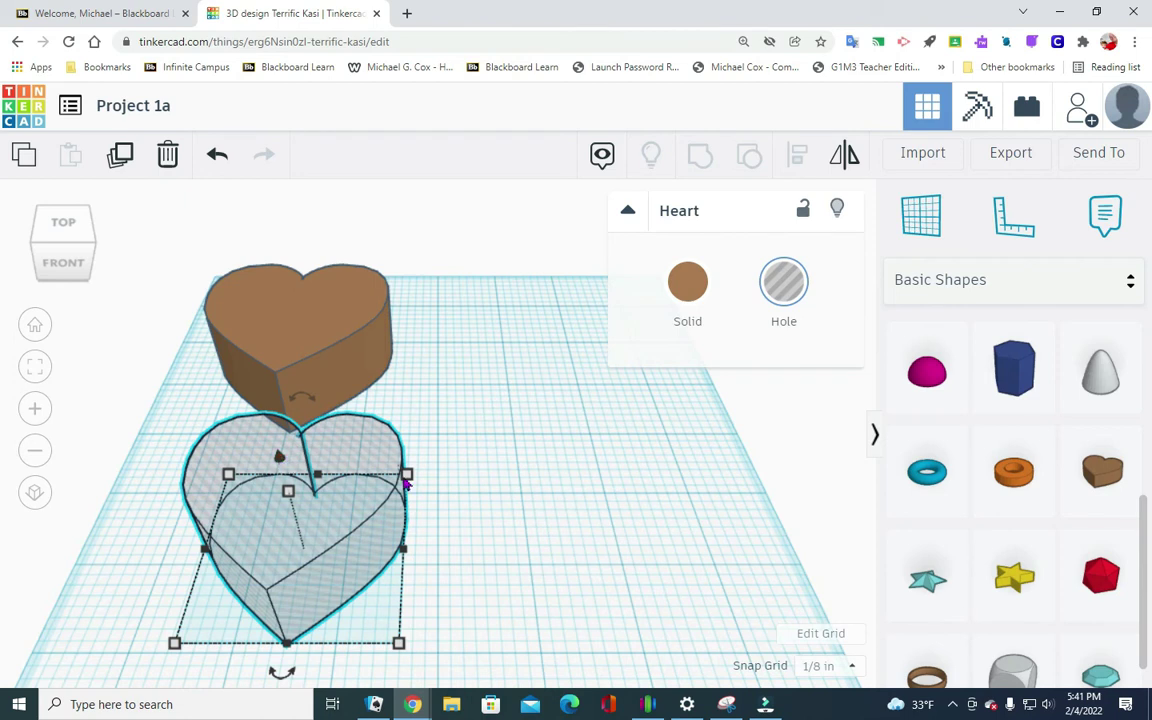
pyautogui.moveTo(280, 458); pyautogui.dragTo(279, 455)
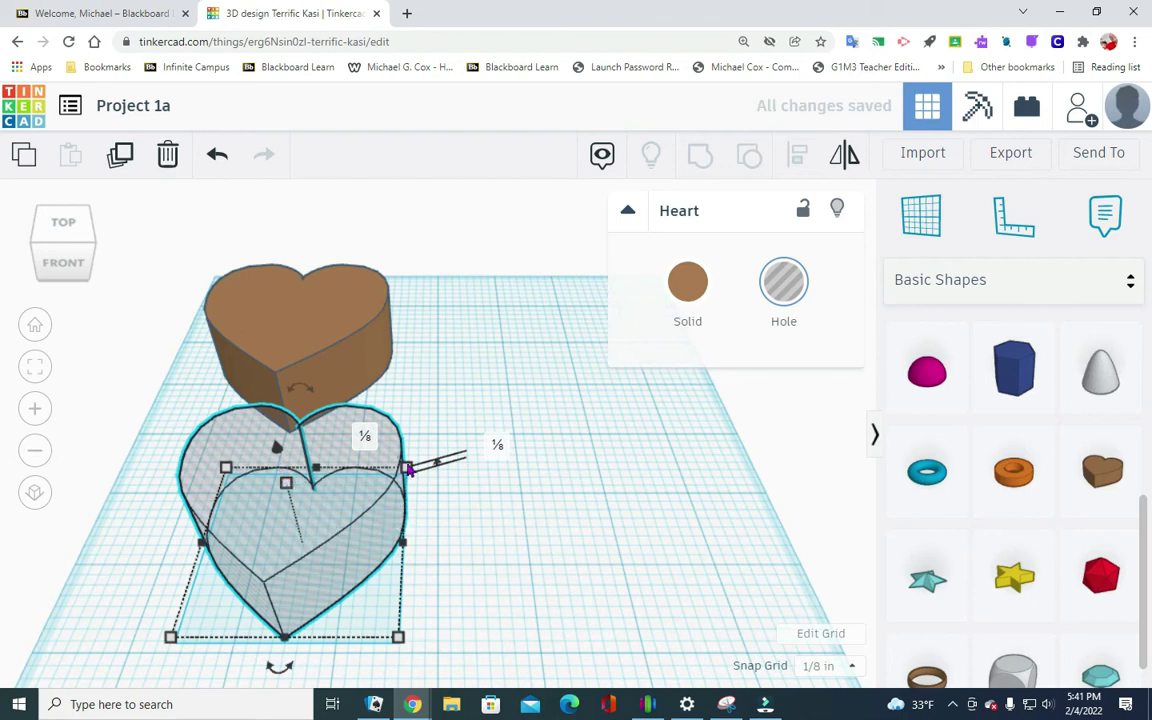
pyautogui.click(499, 447)
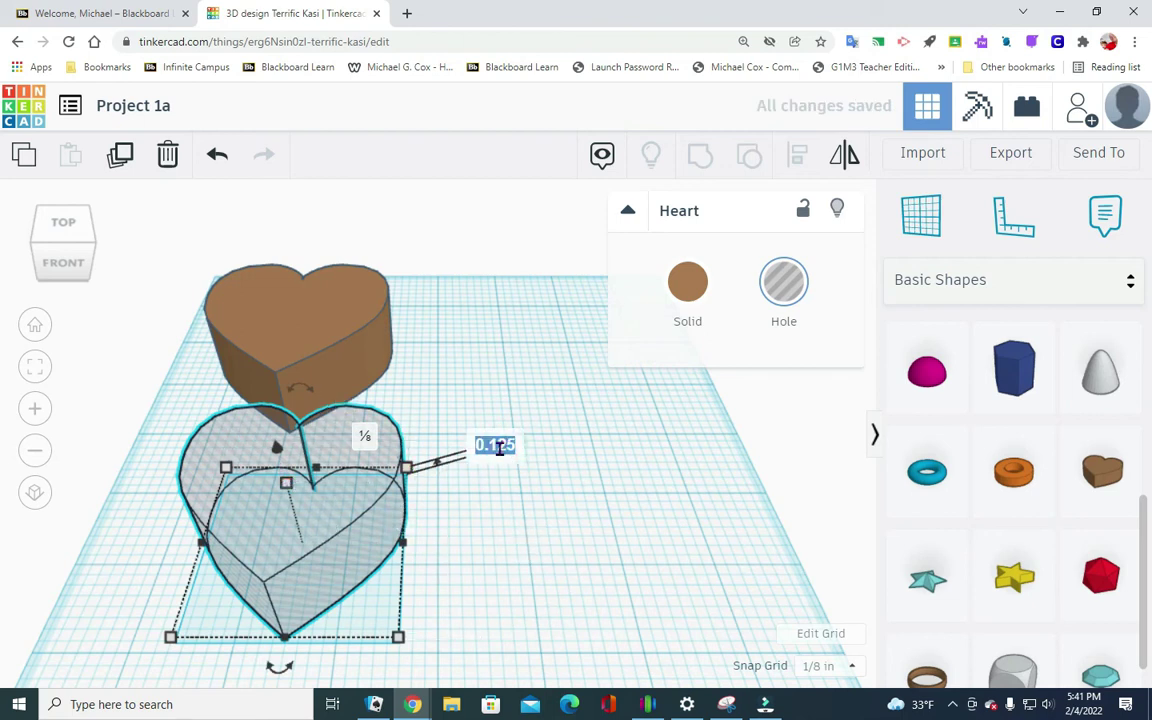
pyautogui.press('BackSpace')
pyautogui.write('.125')
pyautogui.press('Return')
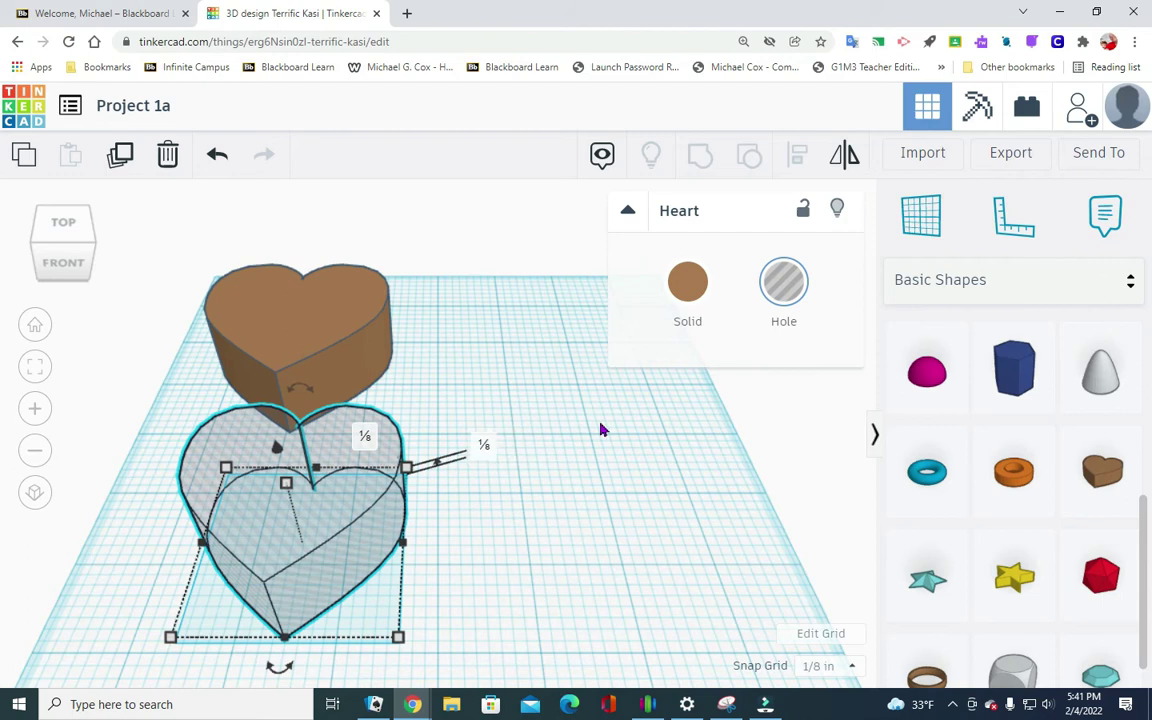
pyautogui.click(614, 485)
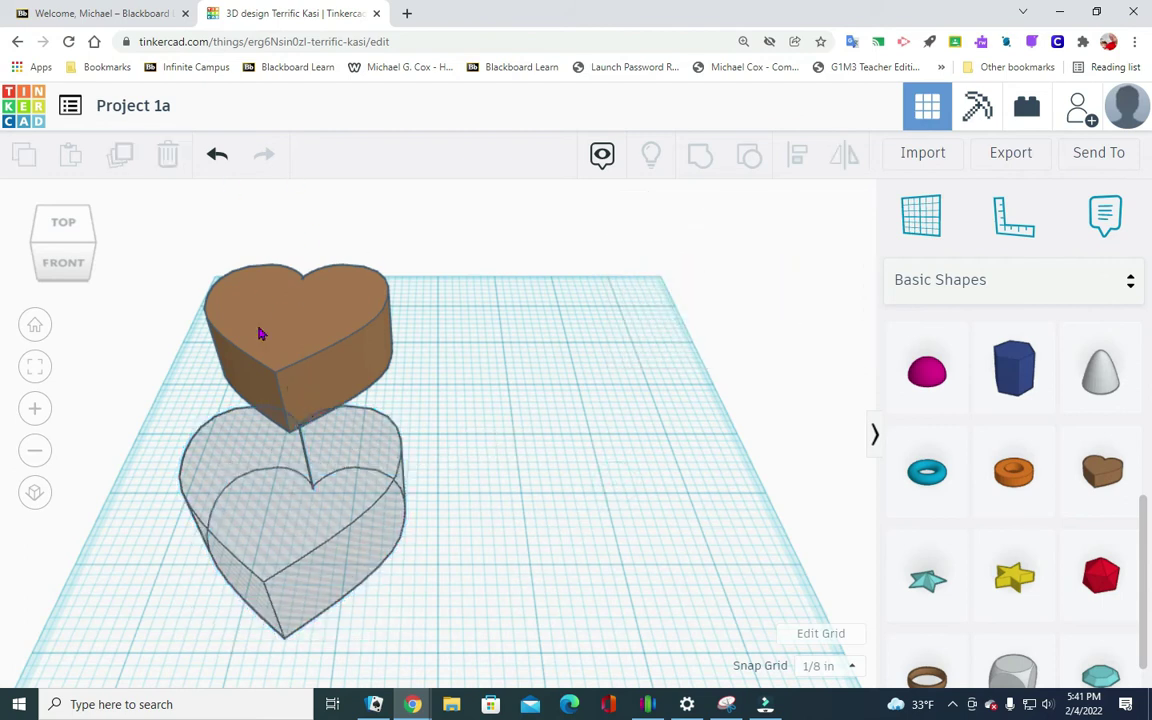
# Move the raised hole heart back so it sits inside the solid heart
pyautogui.moveTo(290, 505); pyautogui.dragTo(298, 332)
pyautogui.click(468, 462)
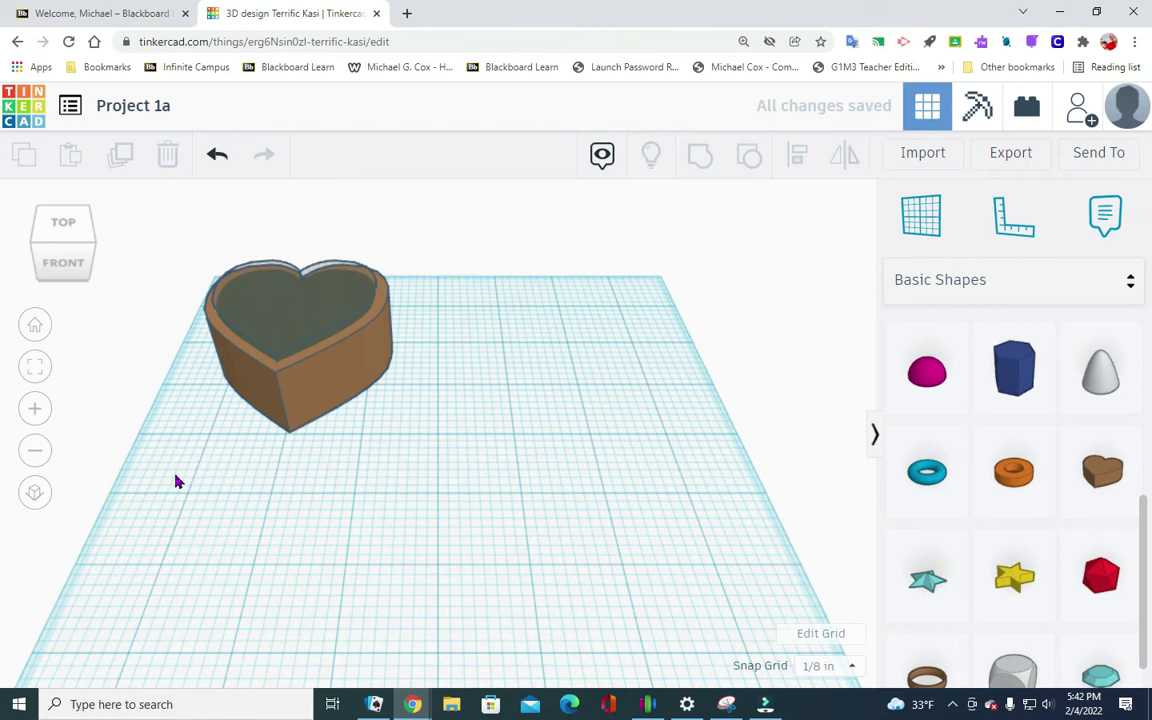
# Center-align the solid and hole hearts in width and depth, and group them into a hollow heart box
pyautogui.moveTo(180, 466); pyautogui.dragTo(505, 540)
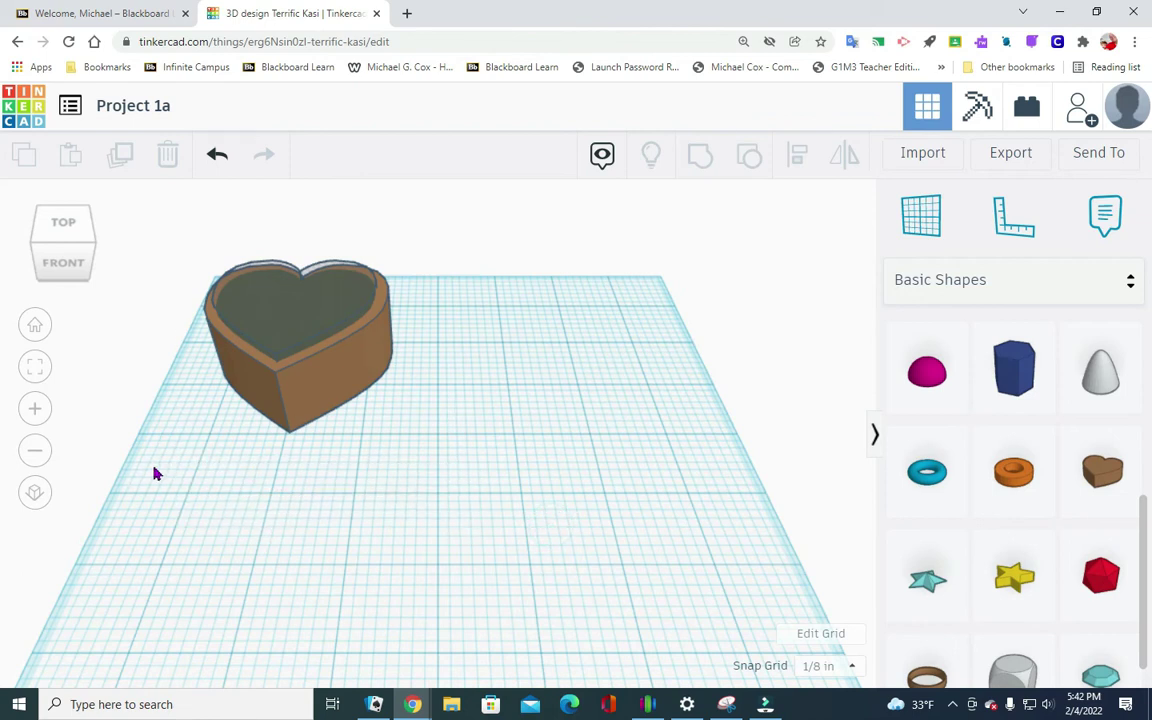
pyautogui.moveTo(148, 444); pyautogui.dragTo(378, 543)
pyautogui.moveTo(147, 492); pyautogui.dragTo(449, 502)
pyautogui.moveTo(449, 502); pyautogui.dragTo(436, 232)
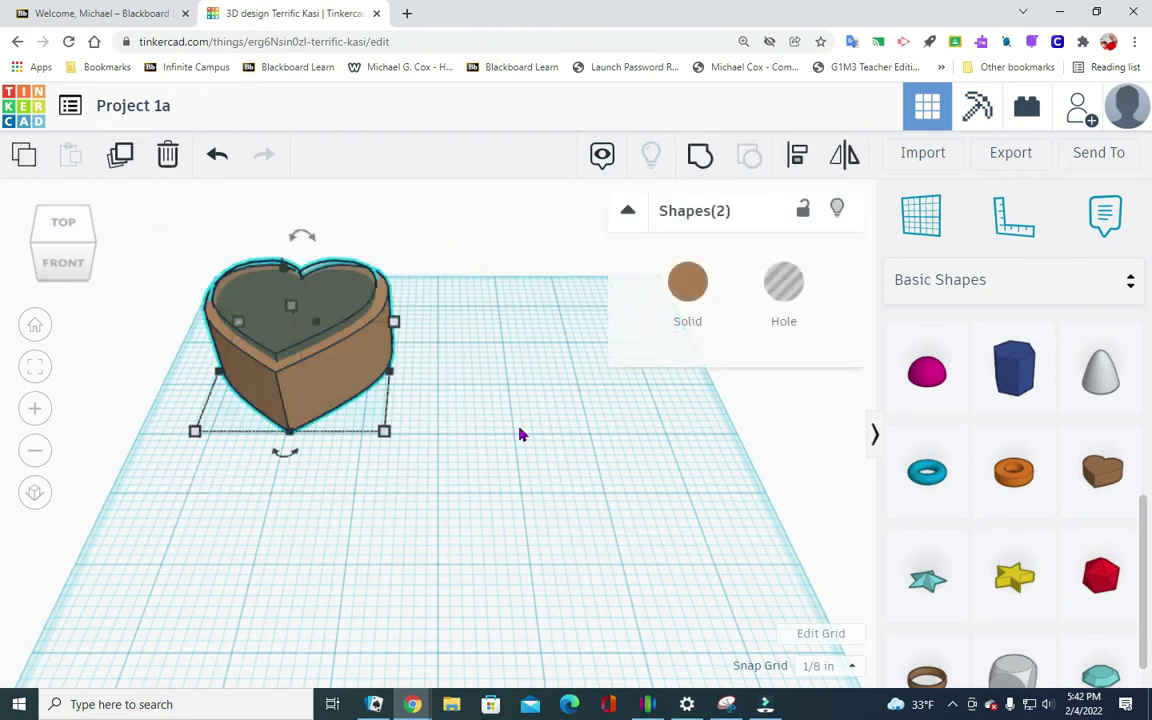
pyautogui.click(799, 157)
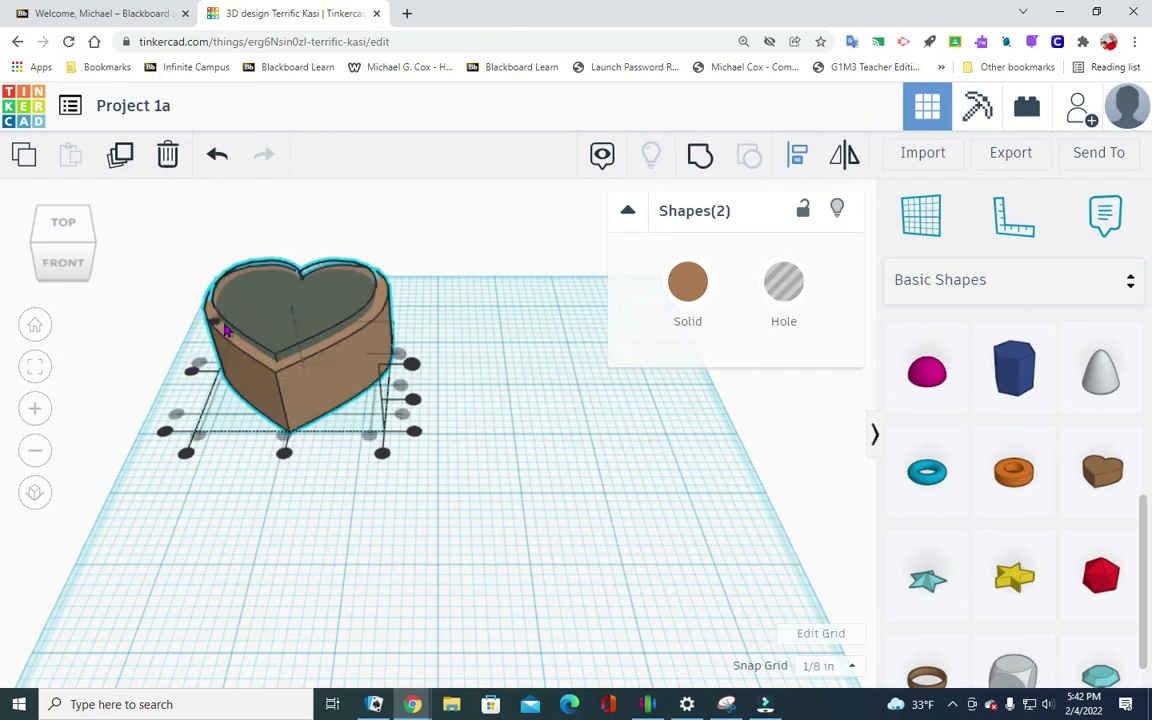
pyautogui.click(189, 375)
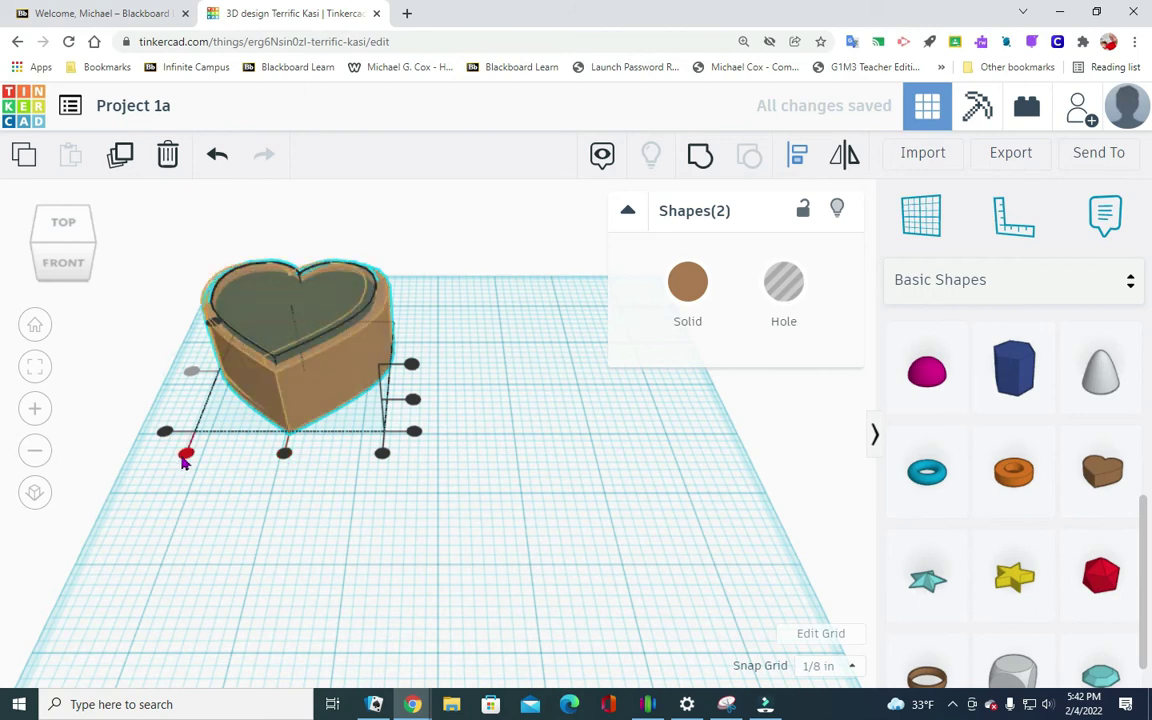
pyautogui.click(285, 455)
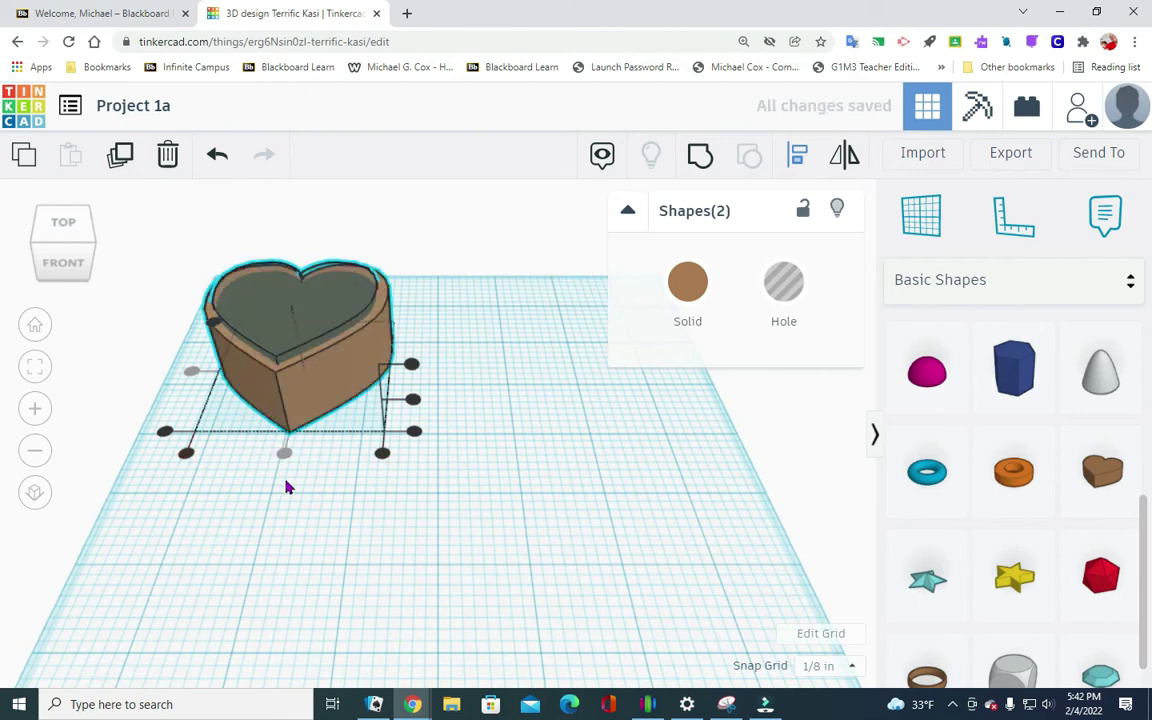
pyautogui.click(701, 158)
pyautogui.click(670, 466)
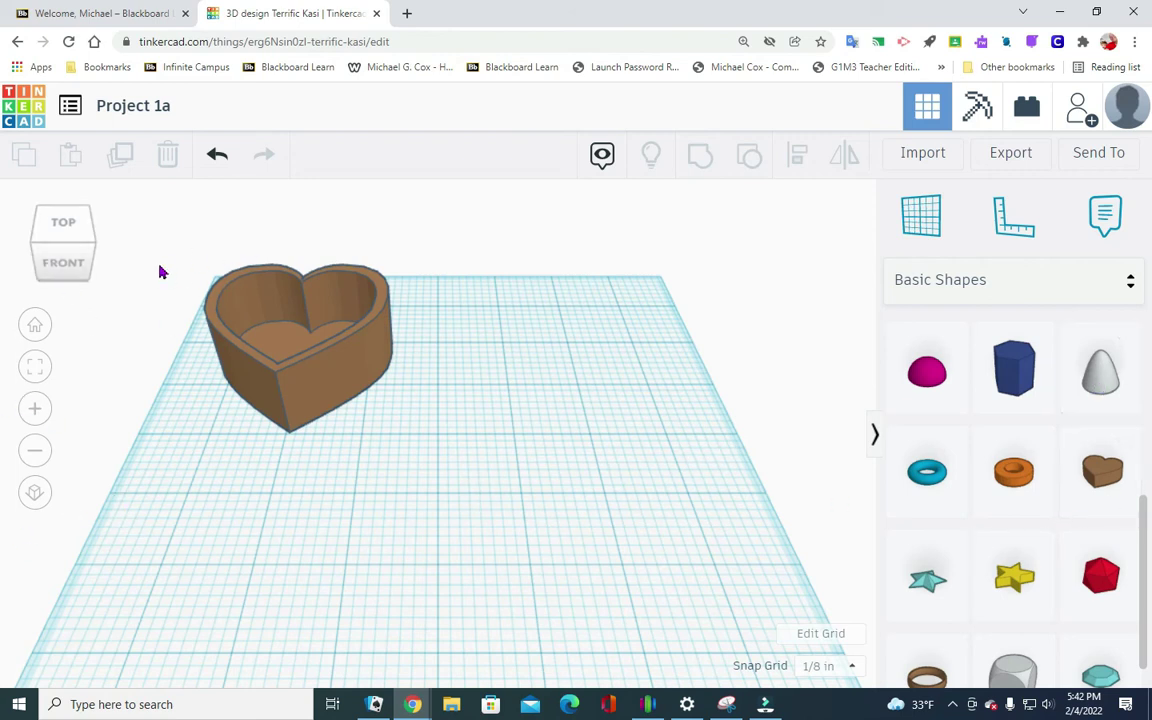
# Place a new solid Heart in front of the heart box and set its width and length to 2.5 inches each
pyautogui.moveTo(1111, 470); pyautogui.dragTo(277, 522)
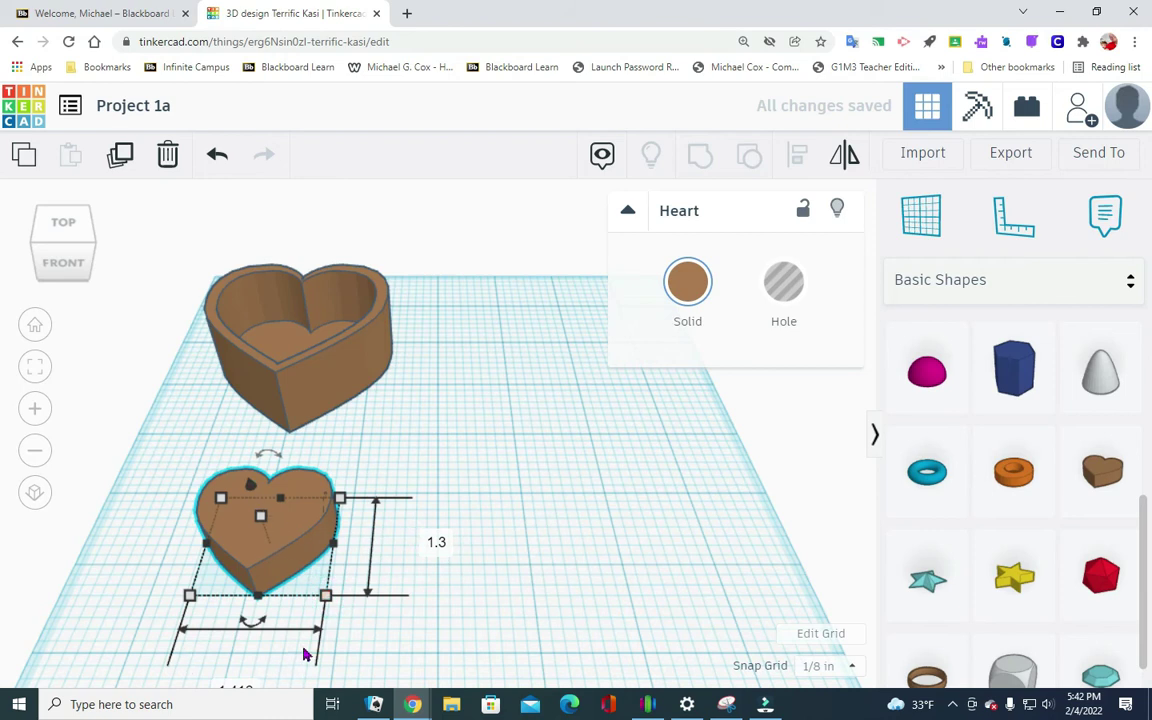
pyautogui.scroll(-3, 435, 617)
pyautogui.scroll(5, 429, 607)
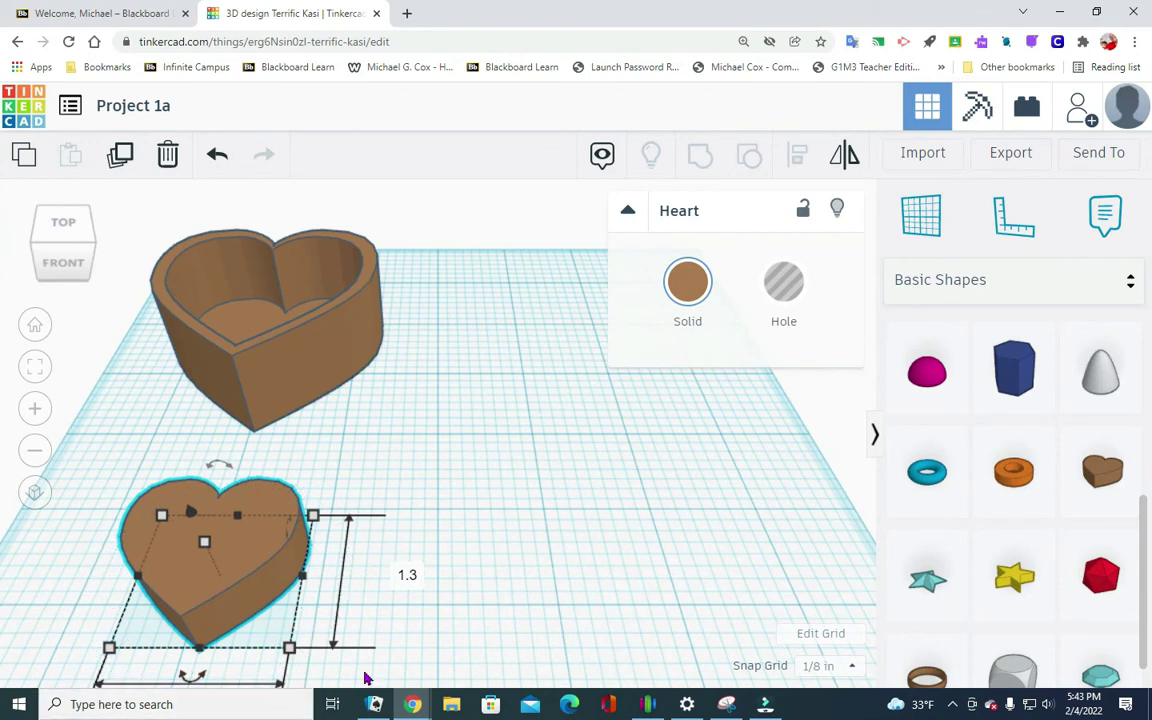
pyautogui.scroll(-3, 508, 527)
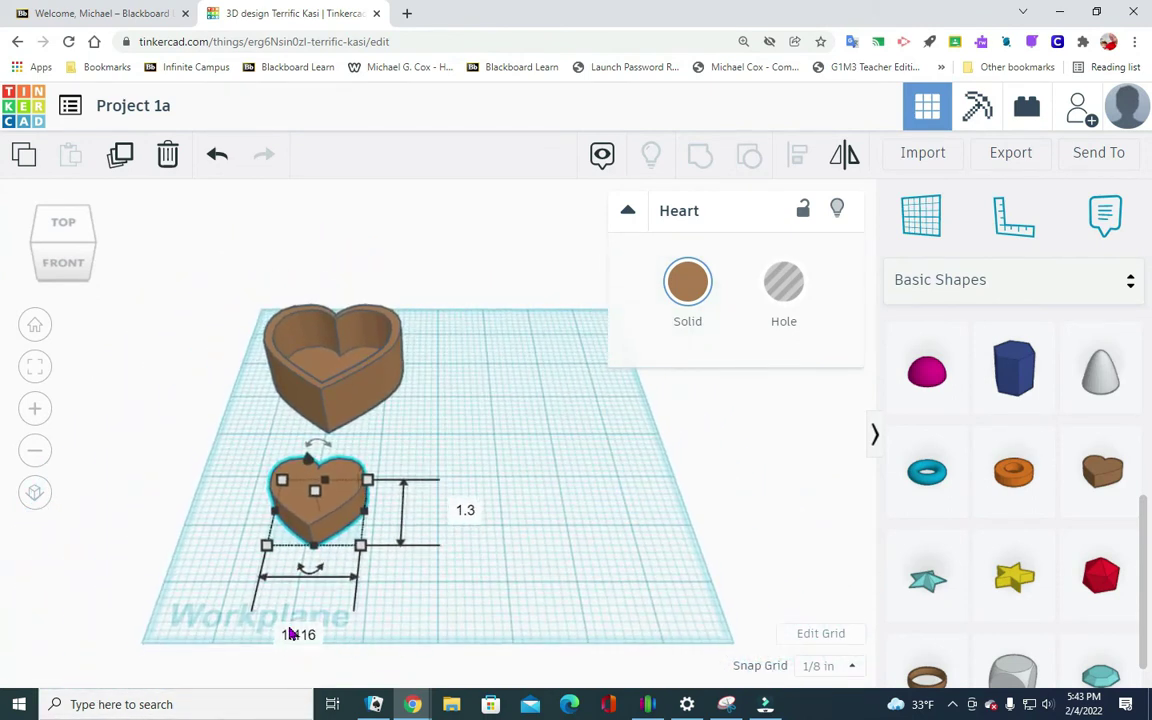
pyautogui.click(306, 633)
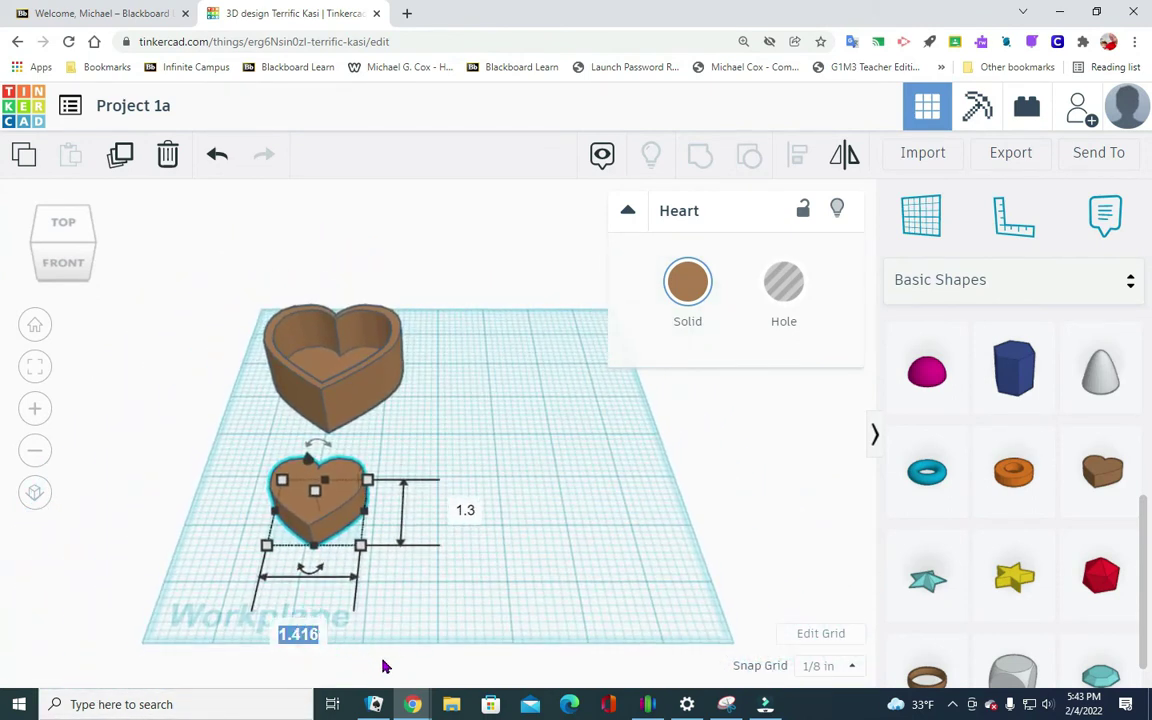
pyautogui.write('2.5')
pyautogui.click(474, 512)
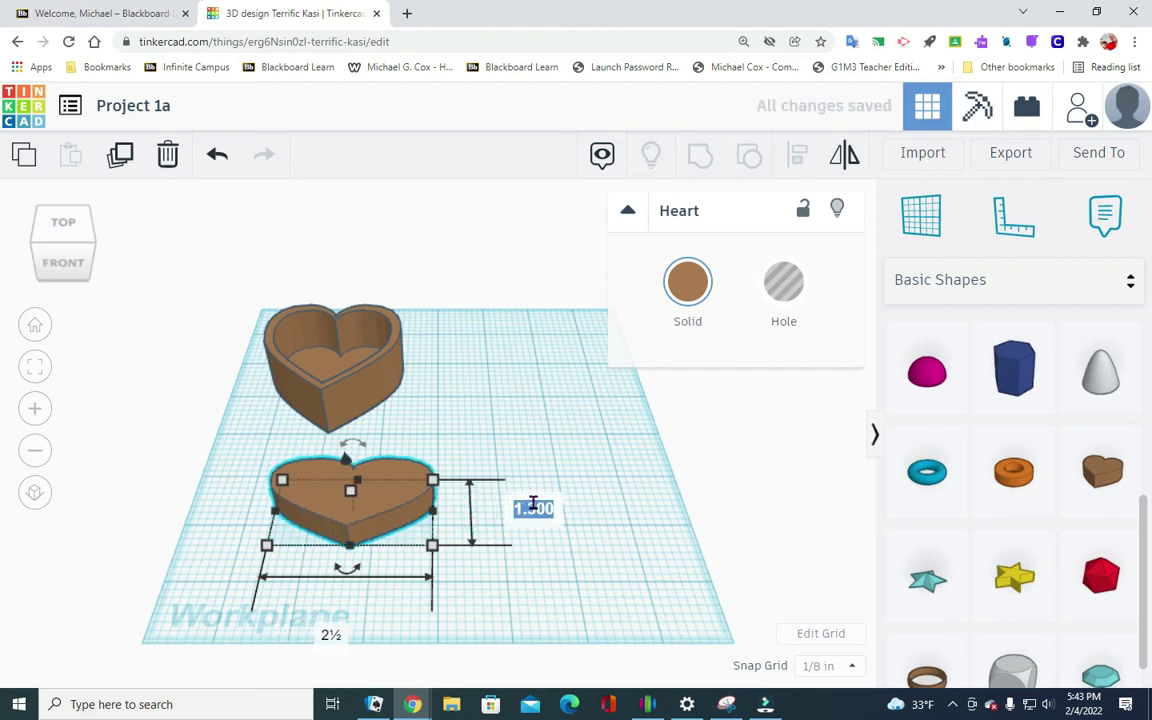
pyautogui.write('2.5')
pyautogui.press('Return')
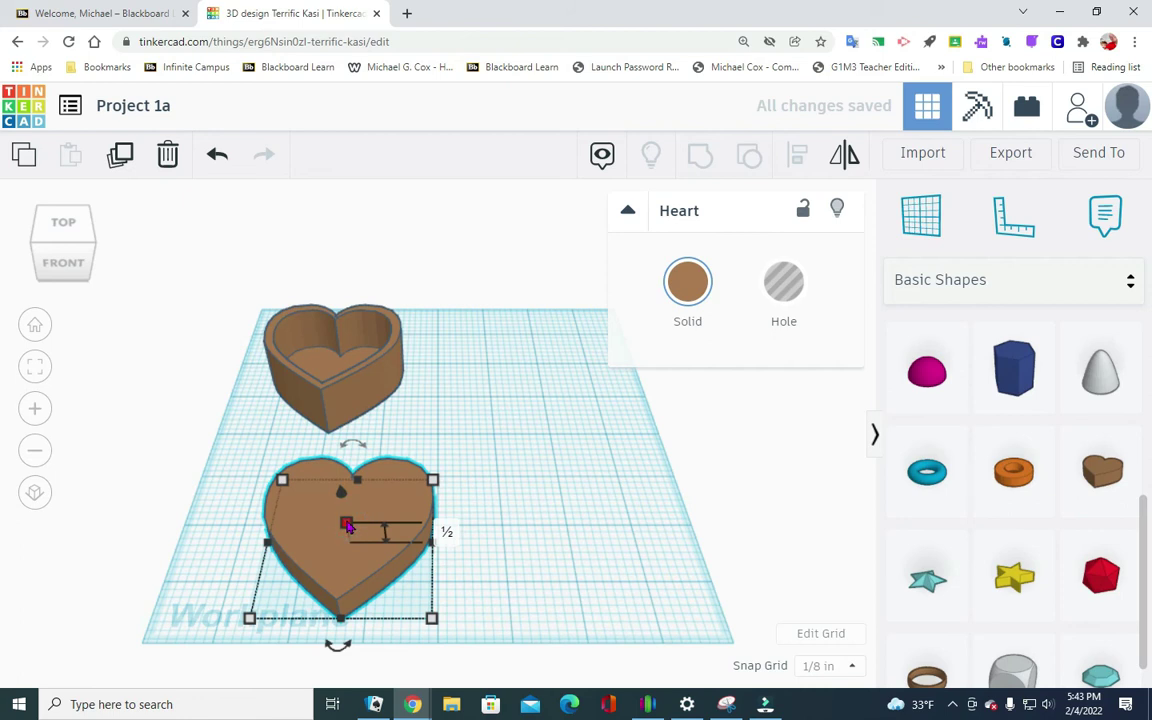
# Set the new 2.5-inch heart's height to 0.125 inch
pyautogui.click(450, 533)
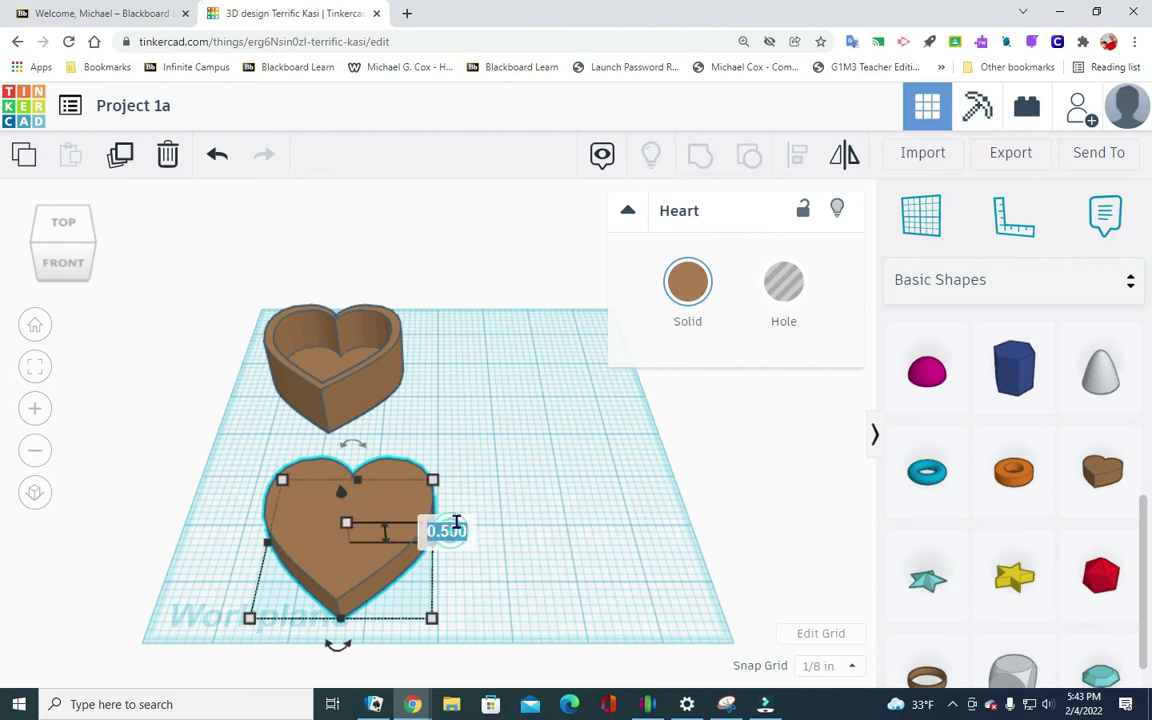
pyautogui.write('.125')
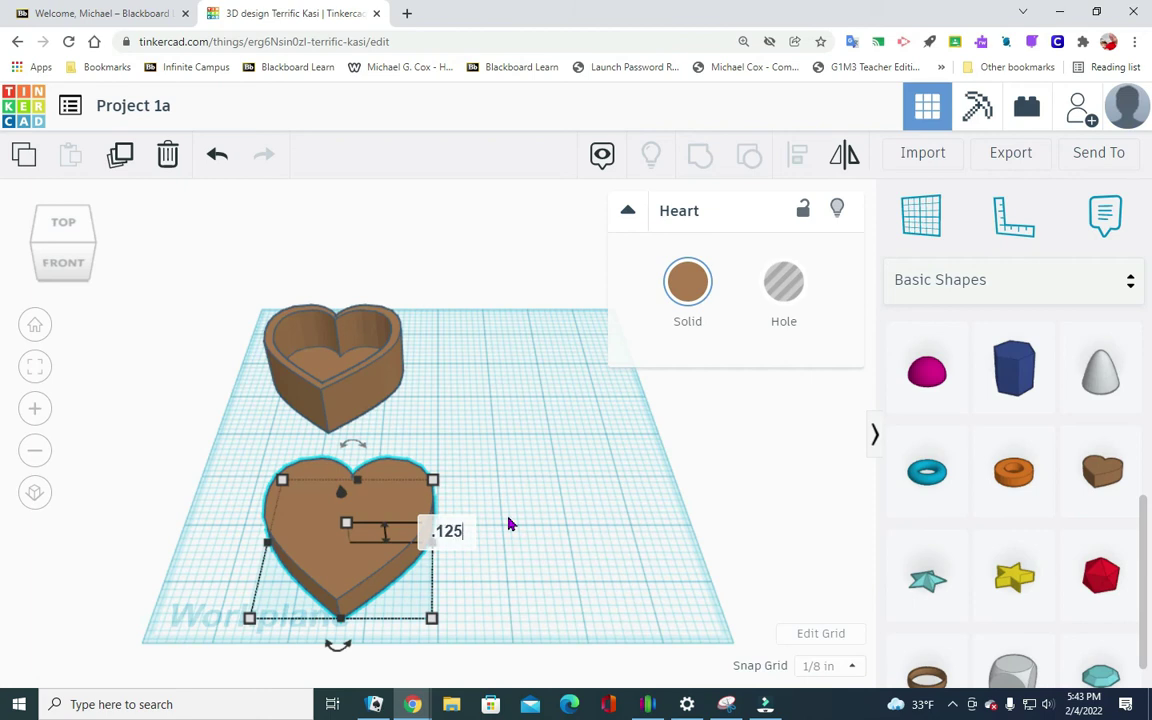
pyautogui.press('Return')
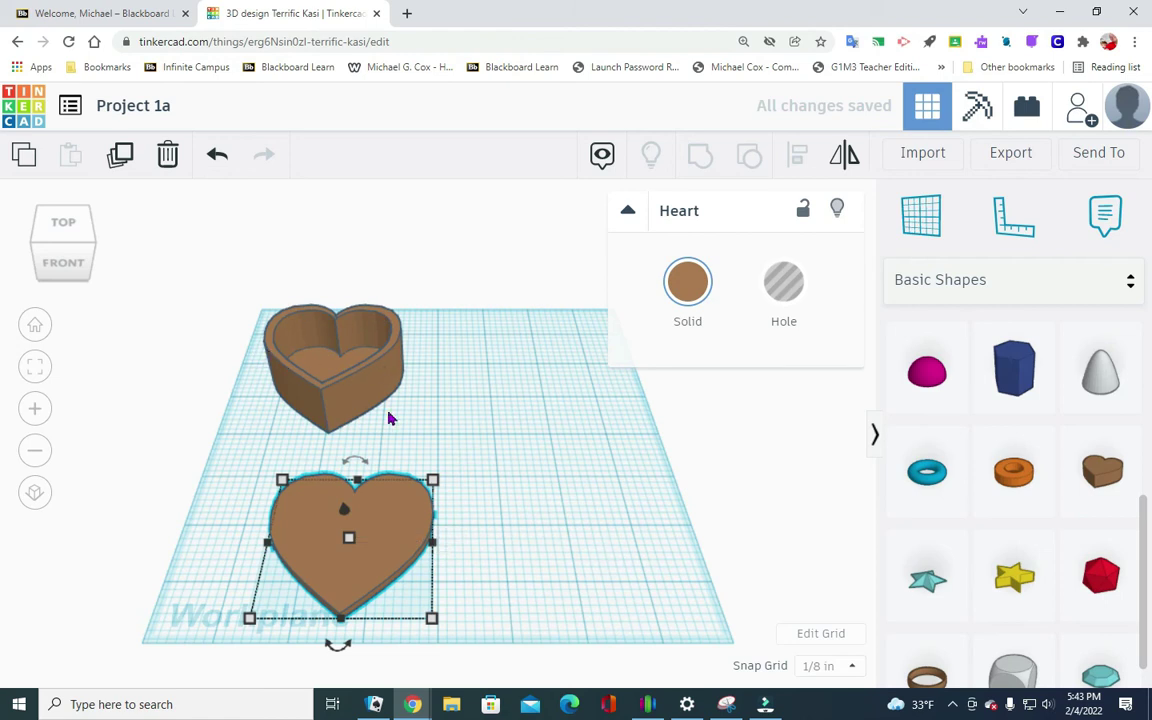
pyautogui.click(590, 508)
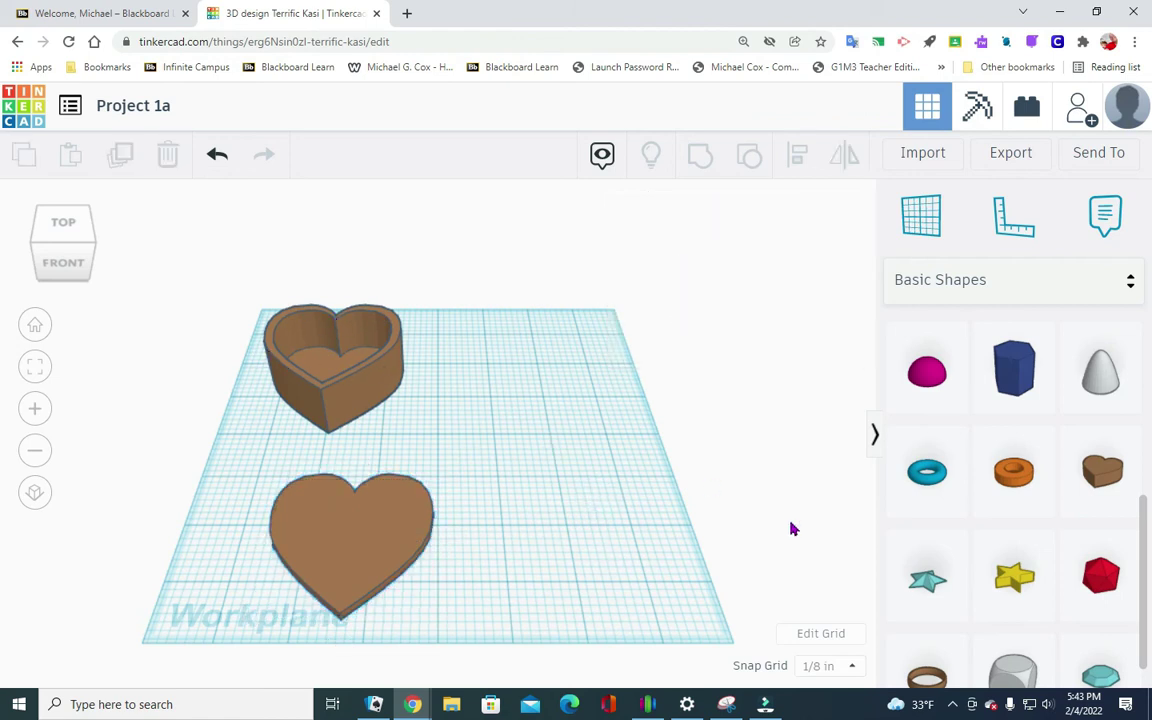
# Place another solid Heart to the right of the thin heart and set its width and length to 2.2 inches each
pyautogui.moveTo(1100, 470); pyautogui.dragTo(540, 527)
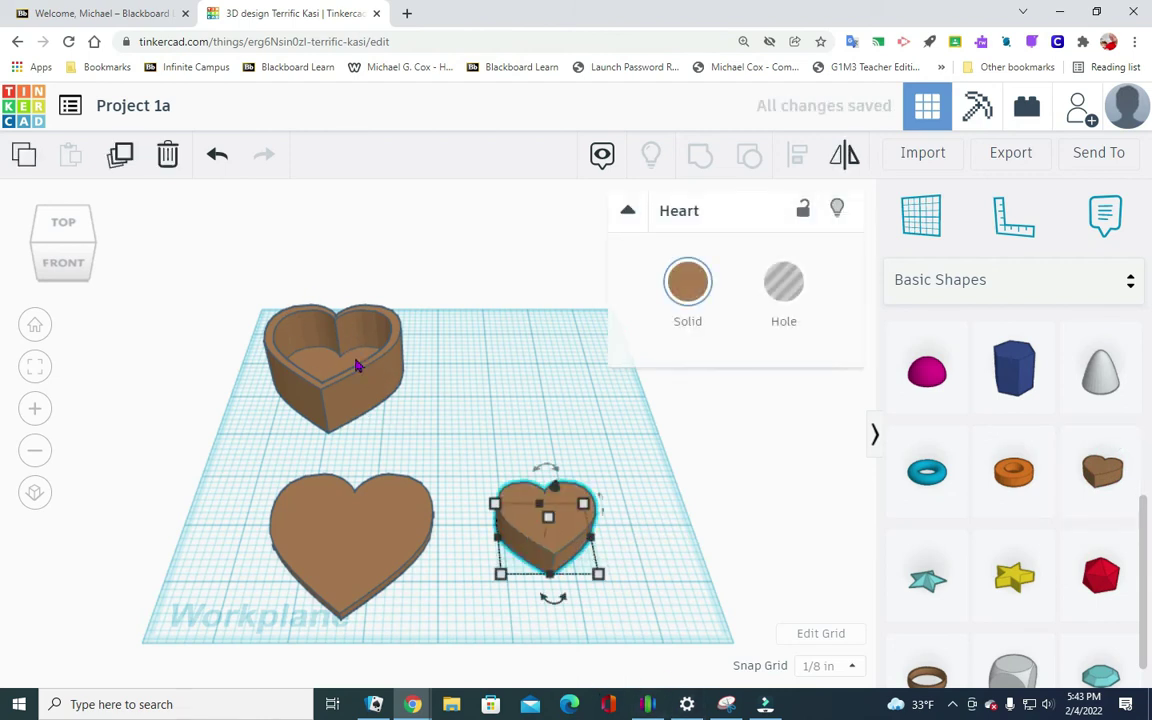
pyautogui.click(599, 576)
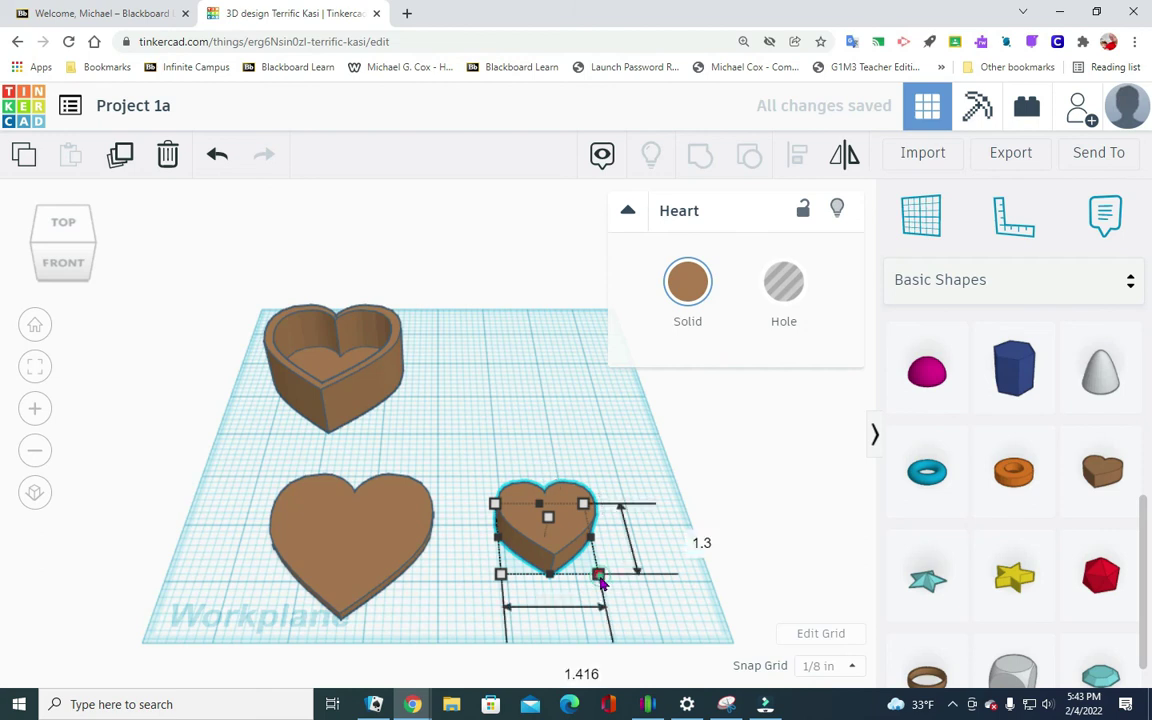
pyautogui.click(565, 668)
pyautogui.write('2.2')
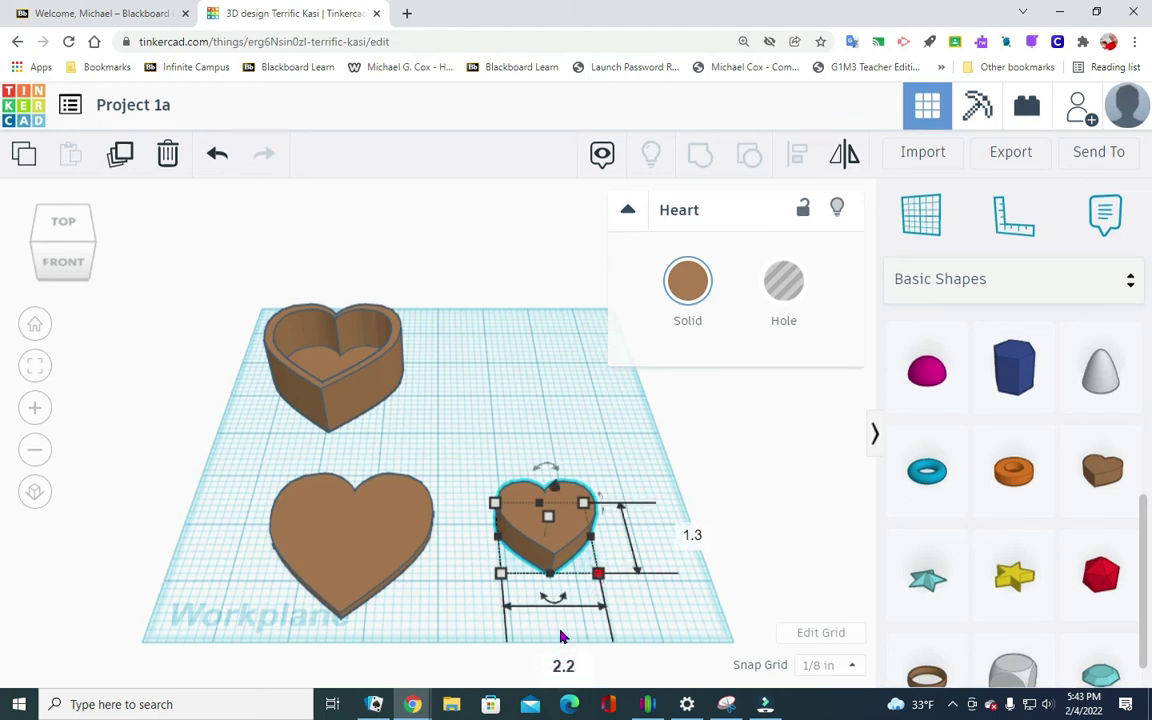
pyautogui.click(699, 539)
pyautogui.write('2.2')
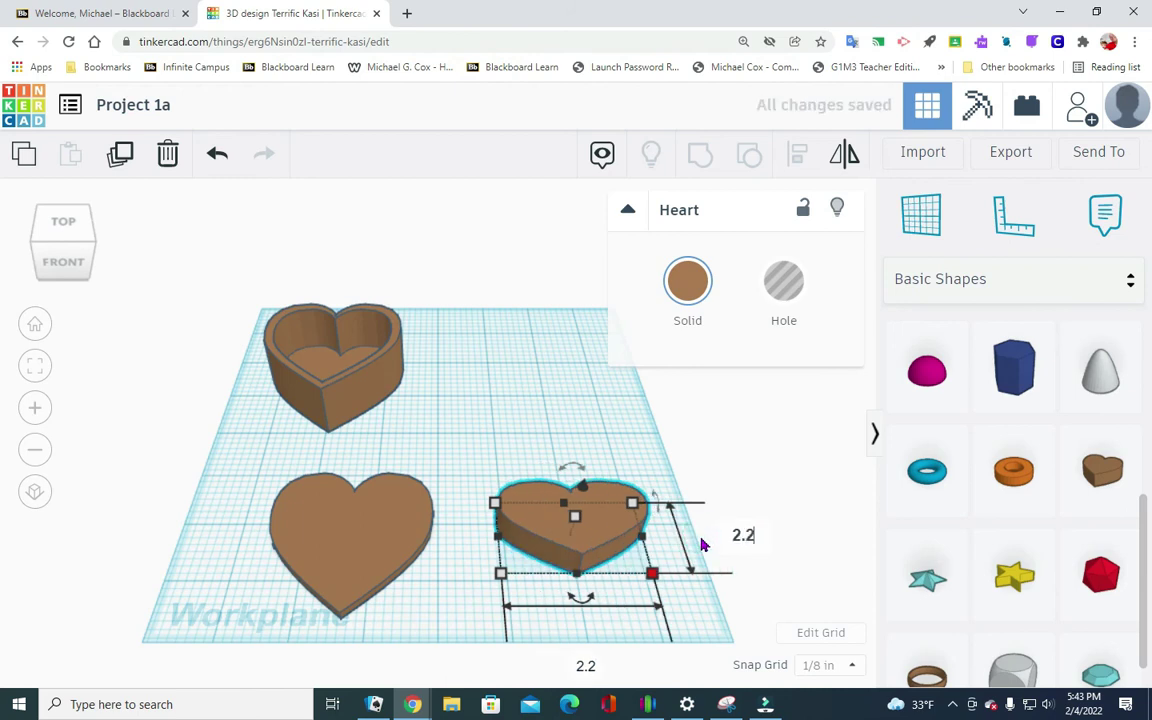
pyautogui.press('Return')
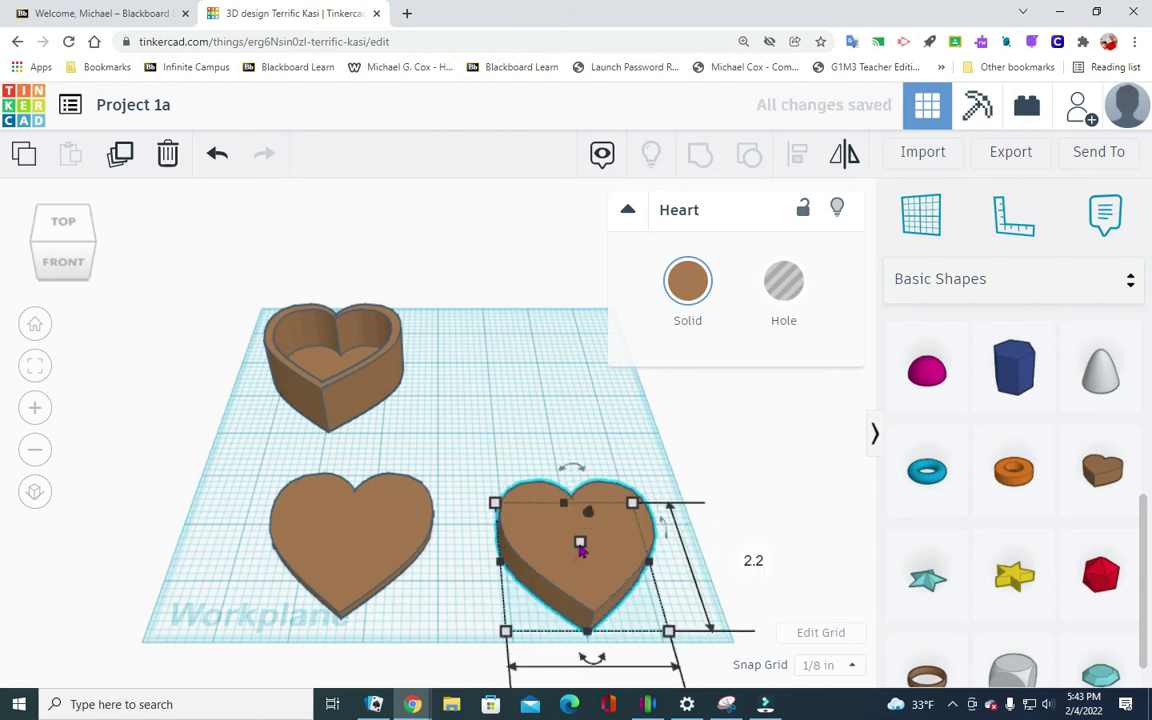
pyautogui.click(690, 549)
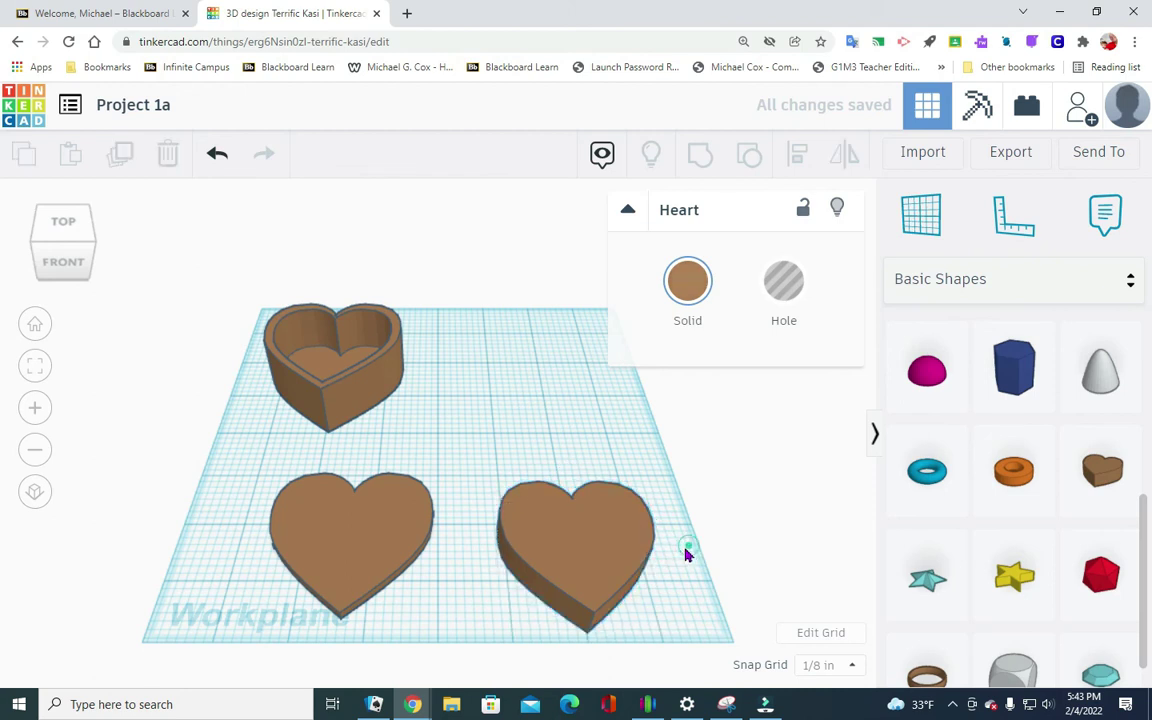
# Set the height of the 2.2-inch heart to 0.25 inch
pyautogui.click(566, 566)
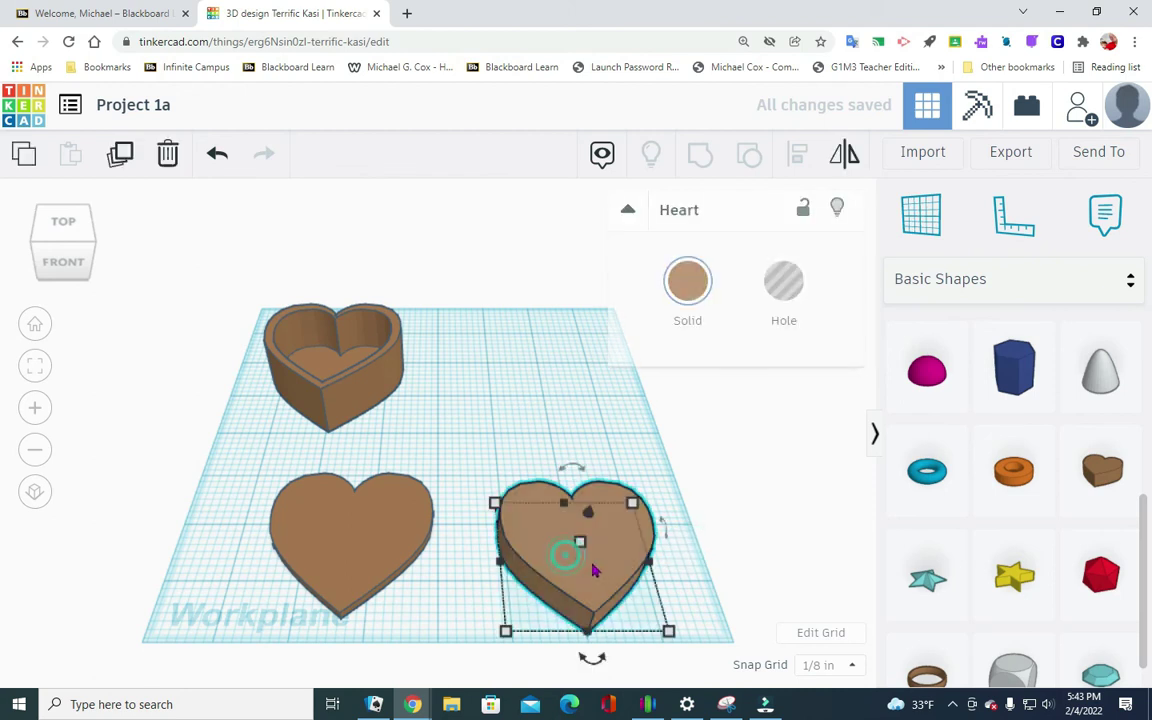
pyautogui.click(678, 552)
pyautogui.write('.25')
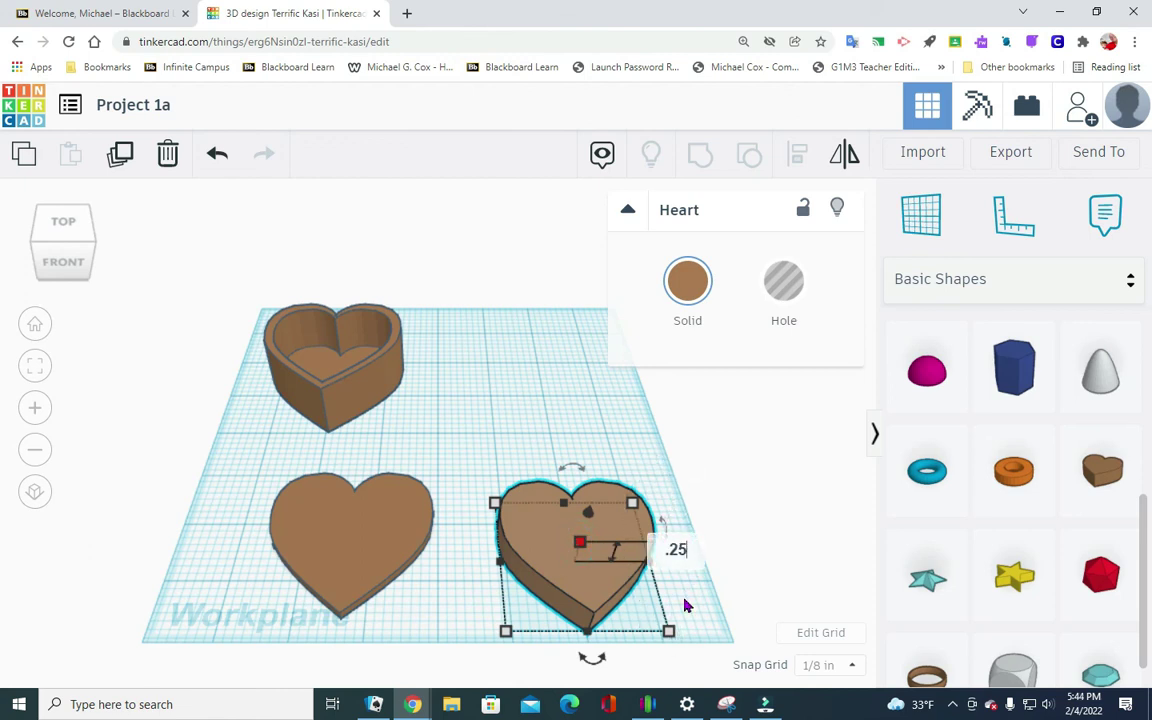
pyautogui.press('Return')
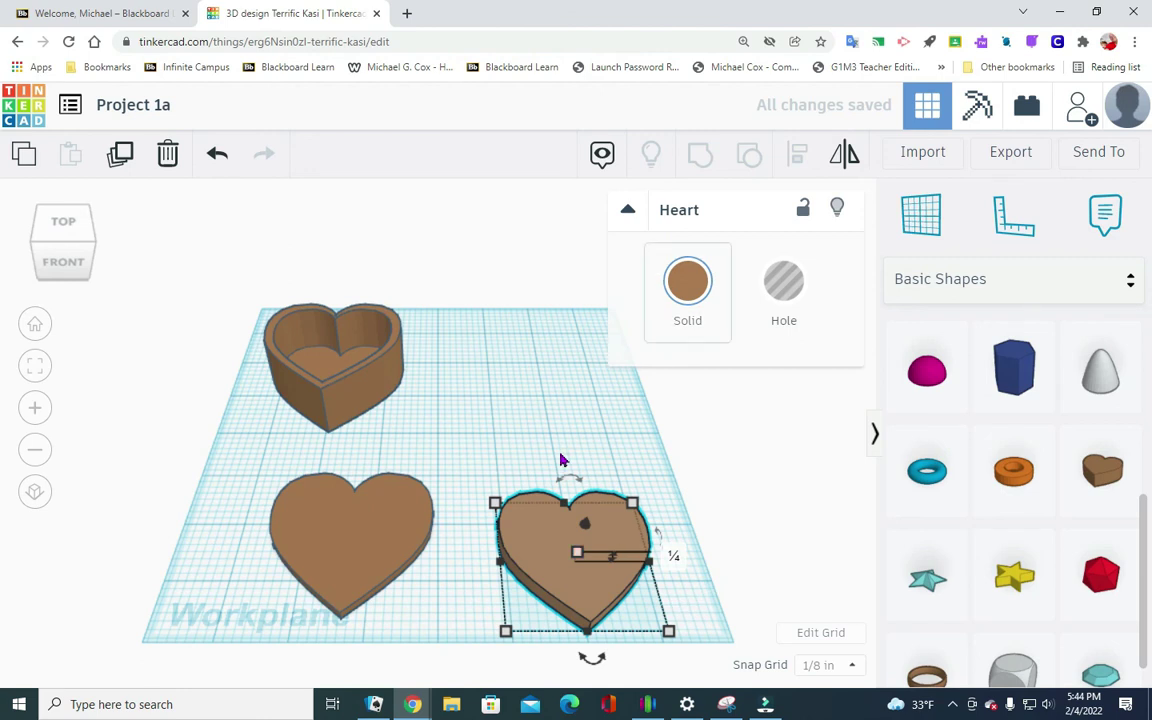
pyautogui.click(617, 432)
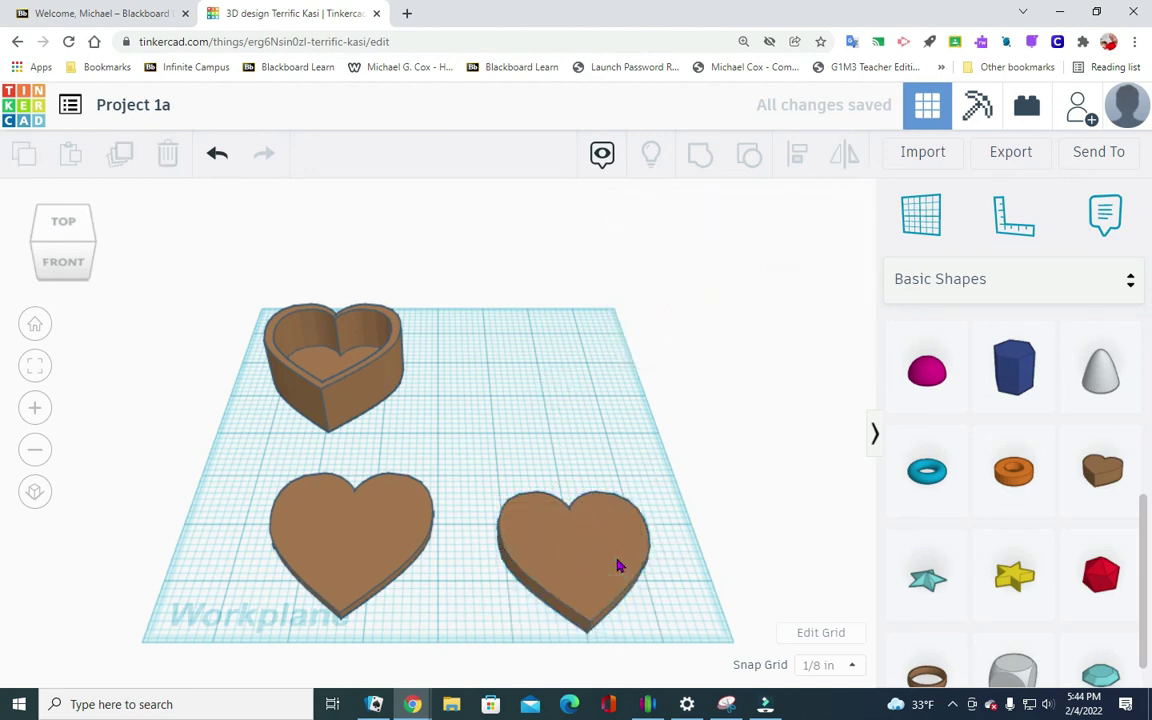
# Move the 2.2-inch heart onto the thin 2.5-inch heart and center-align the two in width and depth
pyautogui.click(617, 566)
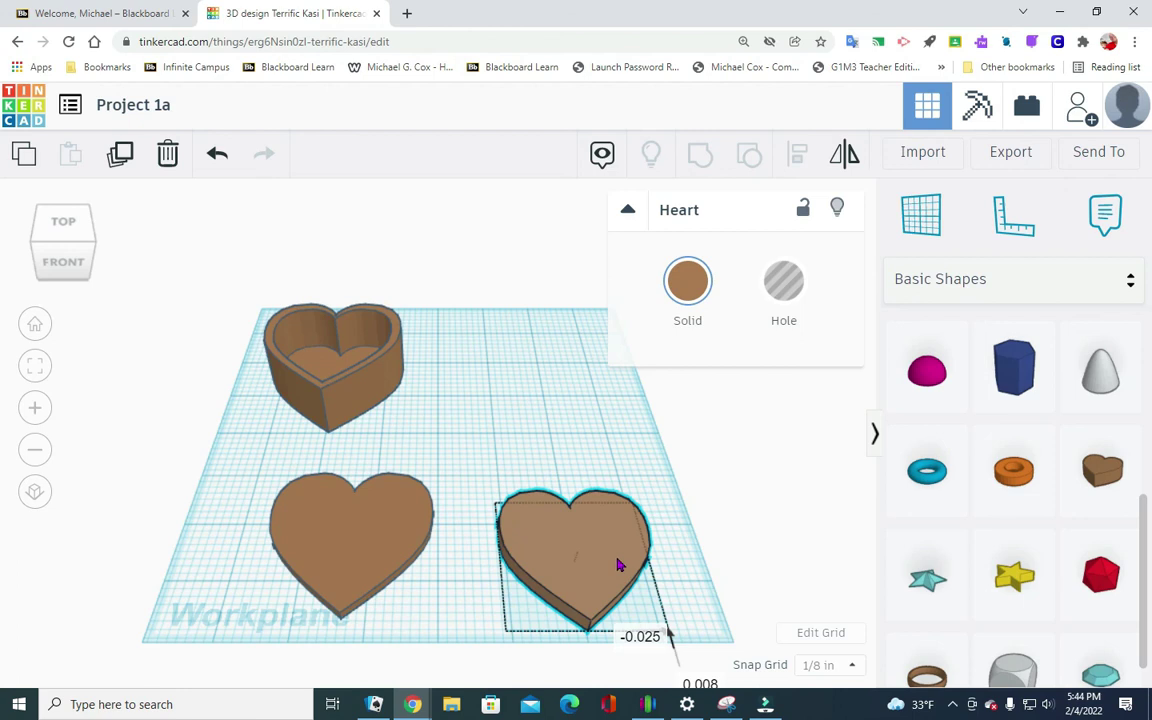
pyautogui.moveTo(617, 563); pyautogui.dragTo(393, 545)
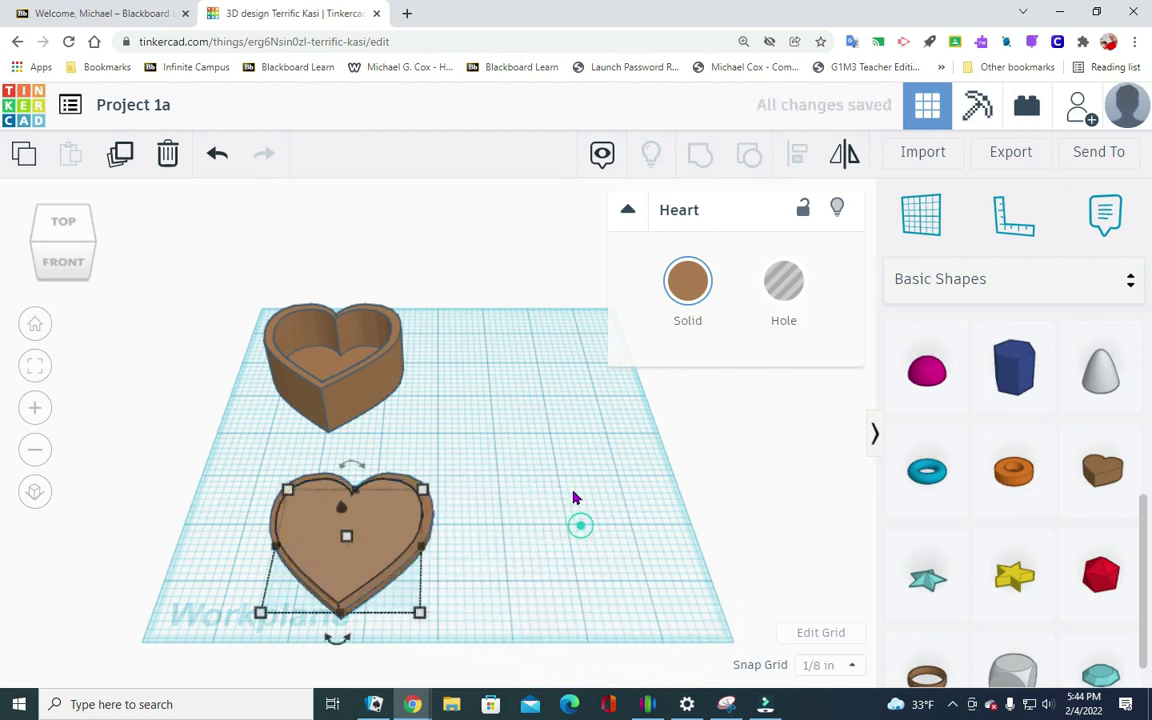
pyautogui.click(242, 465)
pyautogui.moveTo(242, 465); pyautogui.dragTo(483, 627)
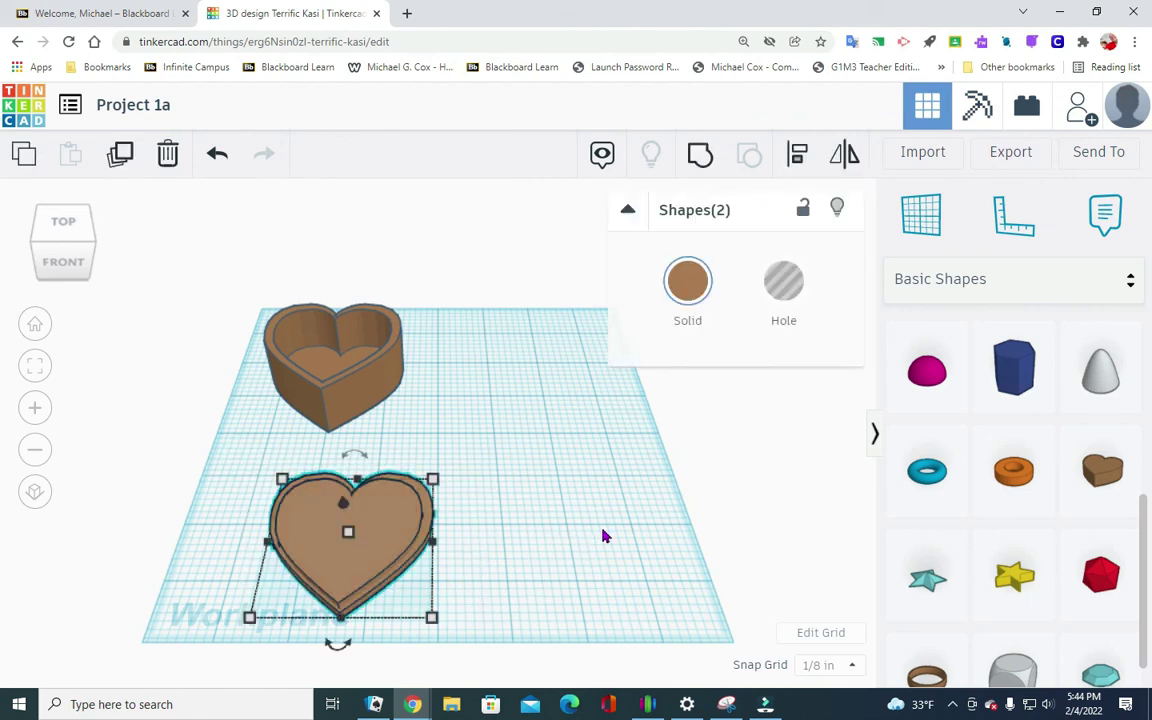
pyautogui.click(797, 153)
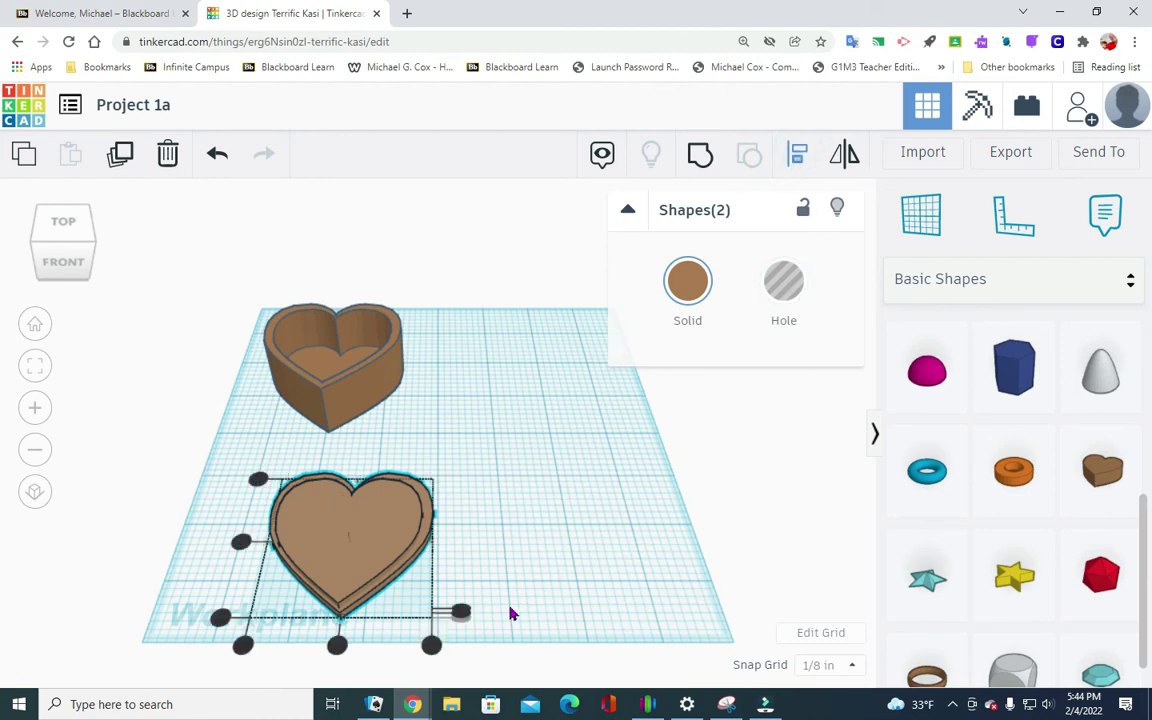
pyautogui.click(338, 647)
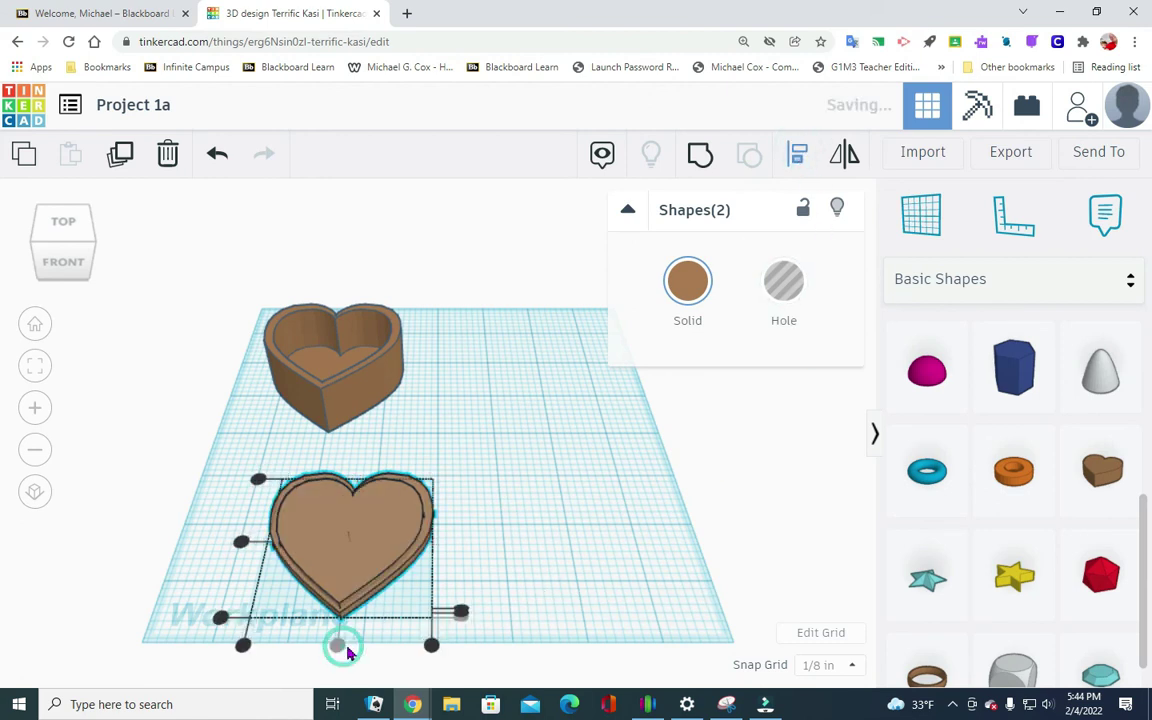
pyautogui.click(241, 546)
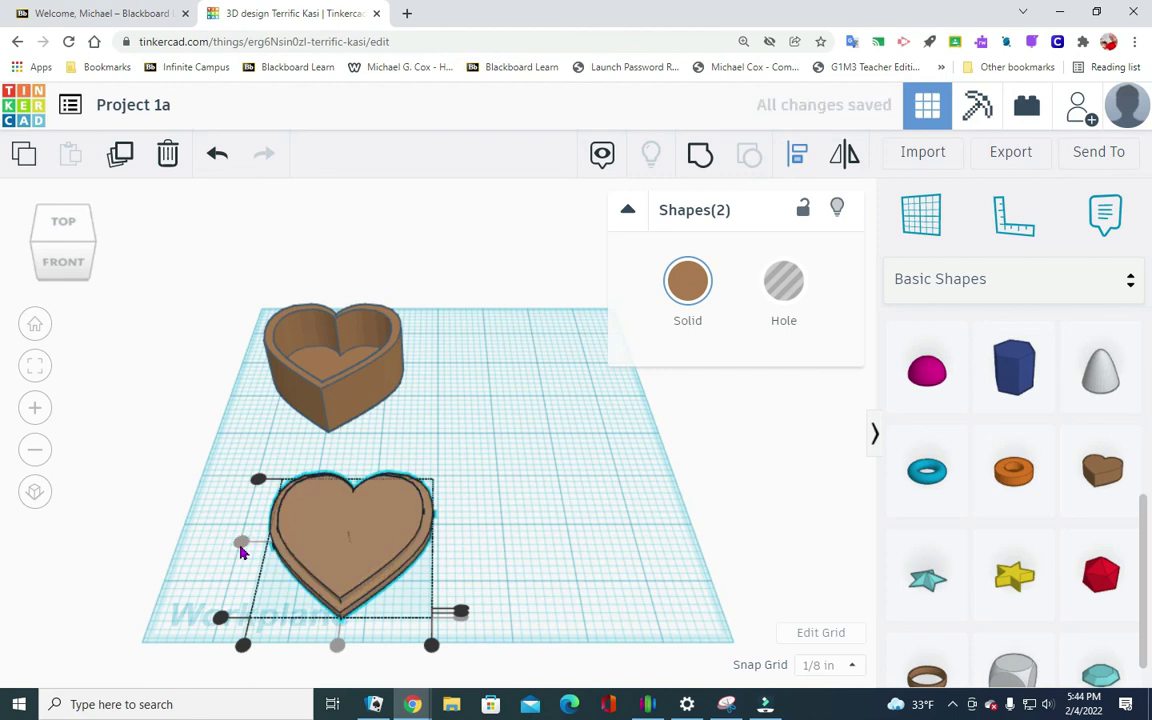
# Group the two aligned hearts into one lid and move it slightly back and to the left, closer to the heart box
pyautogui.click(700, 155)
pyautogui.click(535, 469)
pyautogui.moveTo(342, 563); pyautogui.dragTo(318, 520)
pyautogui.click(530, 518)
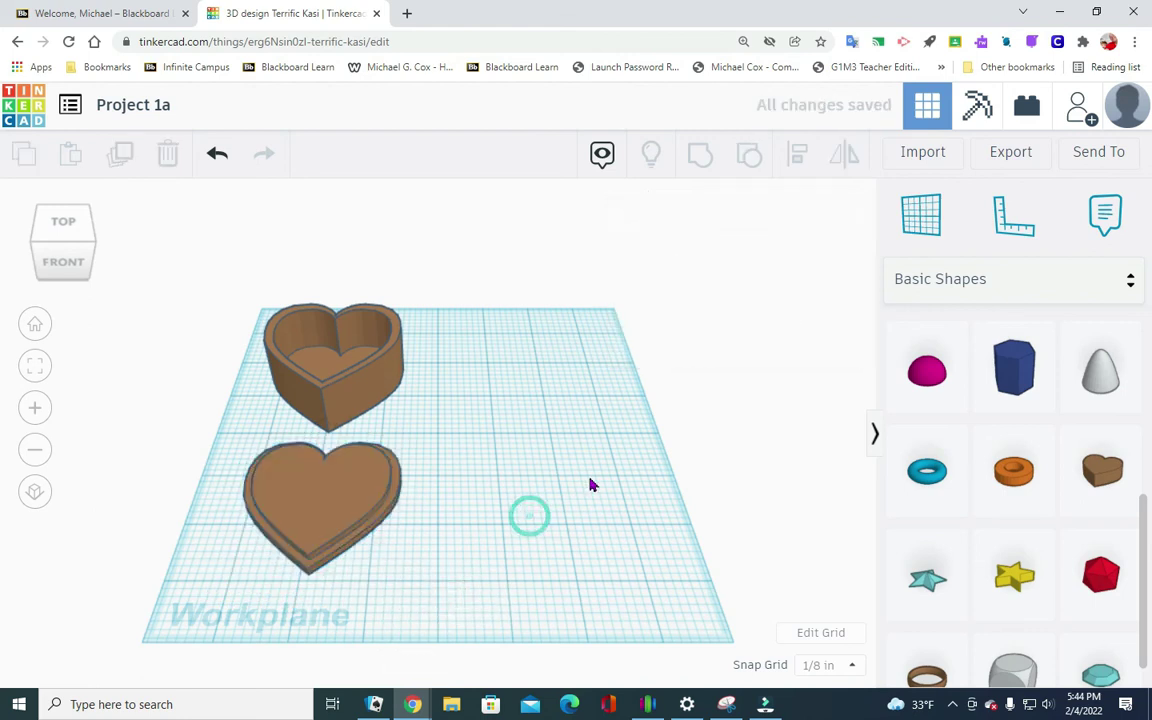